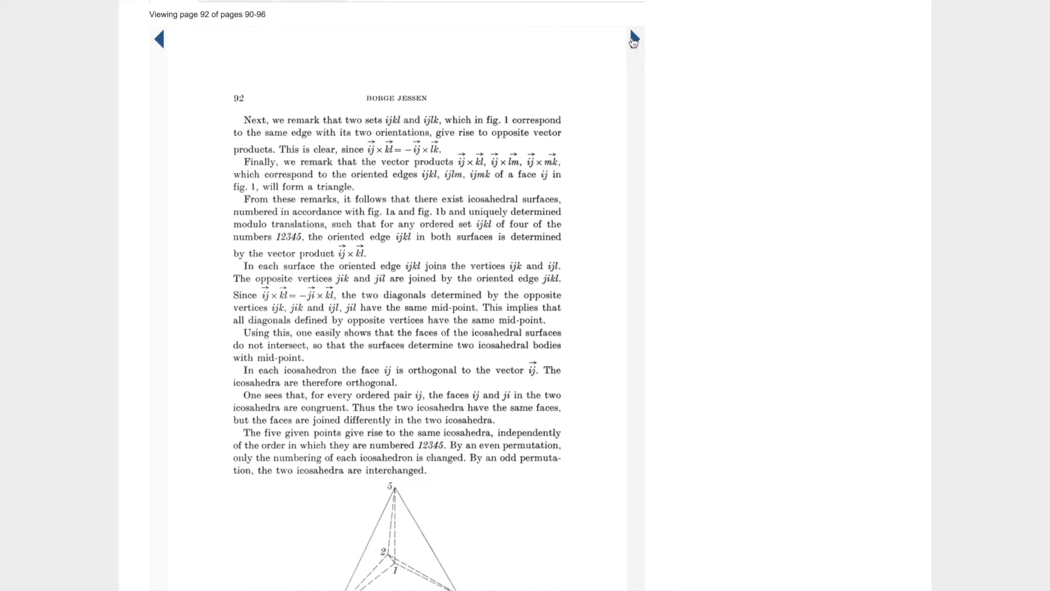
# Page forward through the orthogonal icosahedra paper from page 92 to view its figures and proofs
pyautogui.click(634, 39)
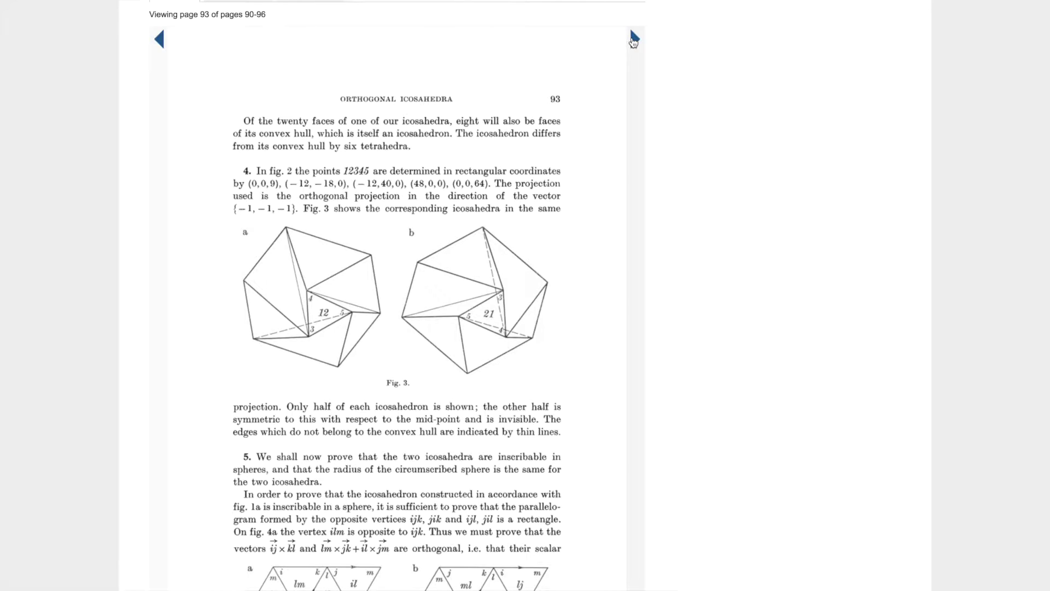
pyautogui.click(634, 39)
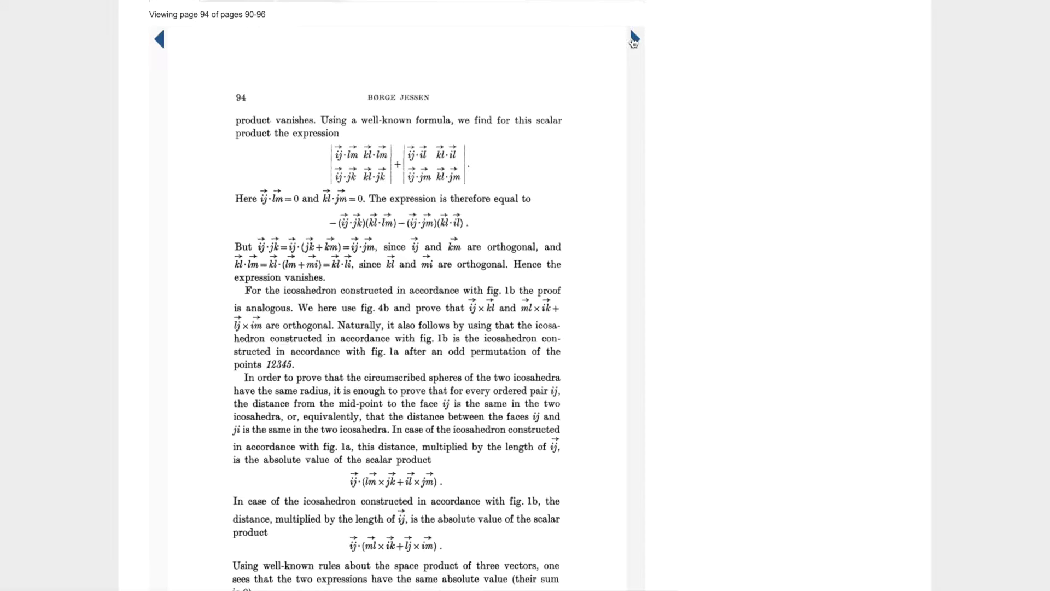
pyautogui.click(634, 39)
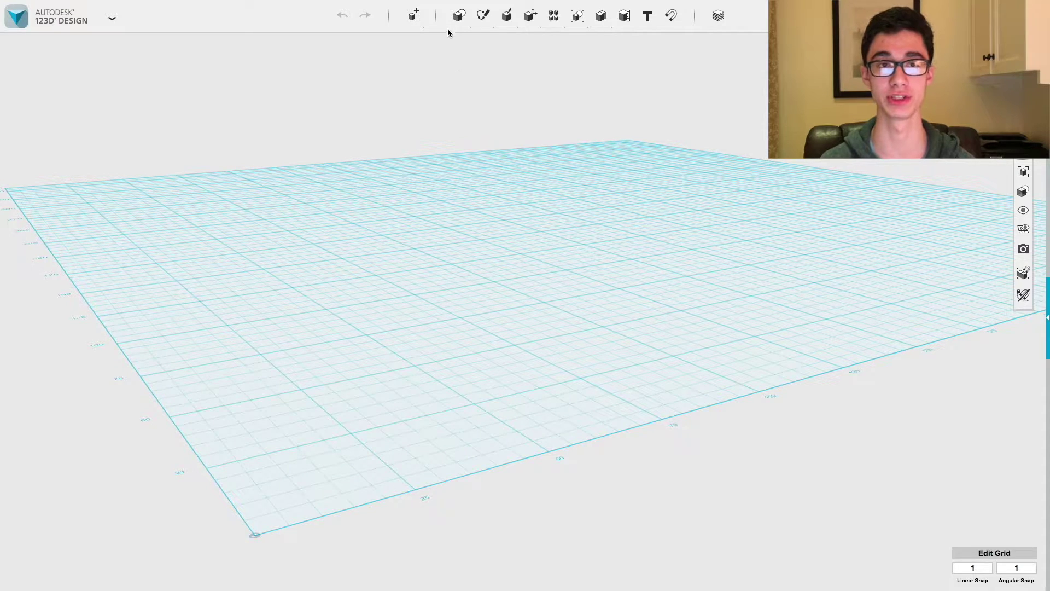
# In Autodesk 123D Design, draw a three-sided polygon with a 15 mm radius centred on the grid origin
pyautogui.moveTo(459, 17)
pyautogui.click(696, 43)
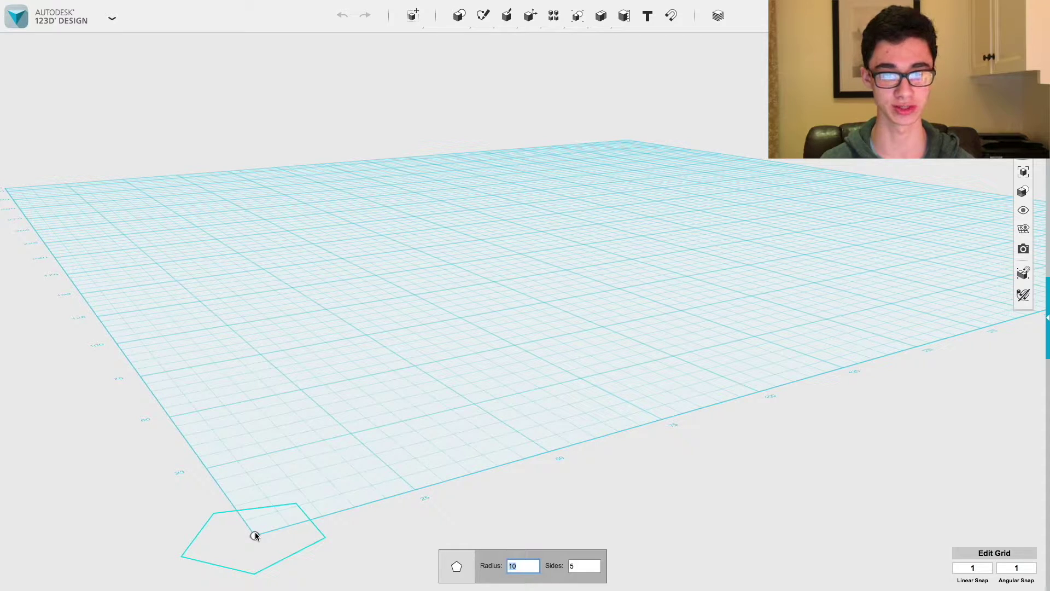
pyautogui.write('15')
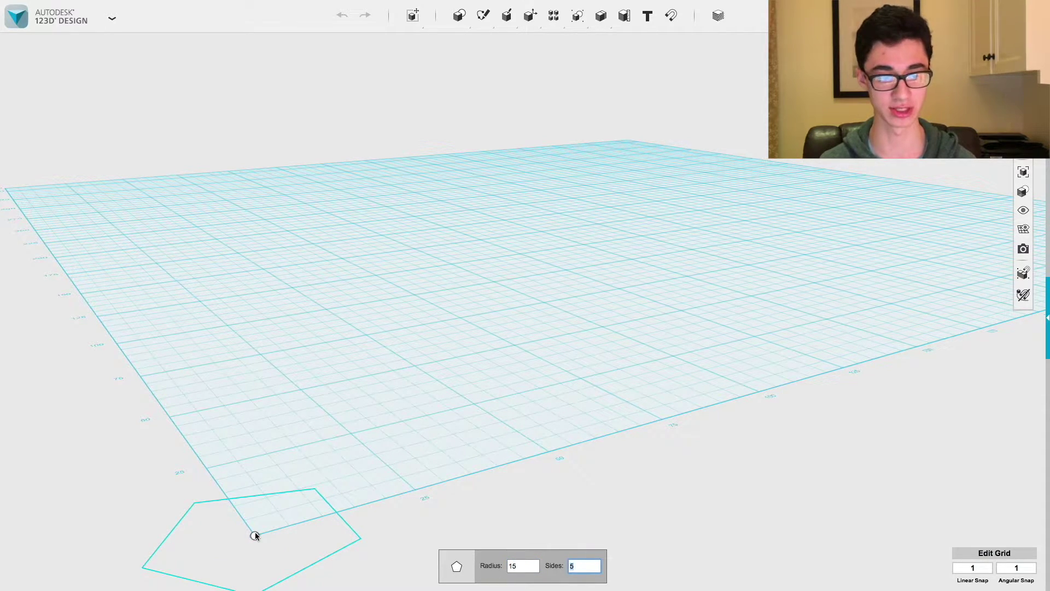
pyautogui.write('3')
pyautogui.press('Return')
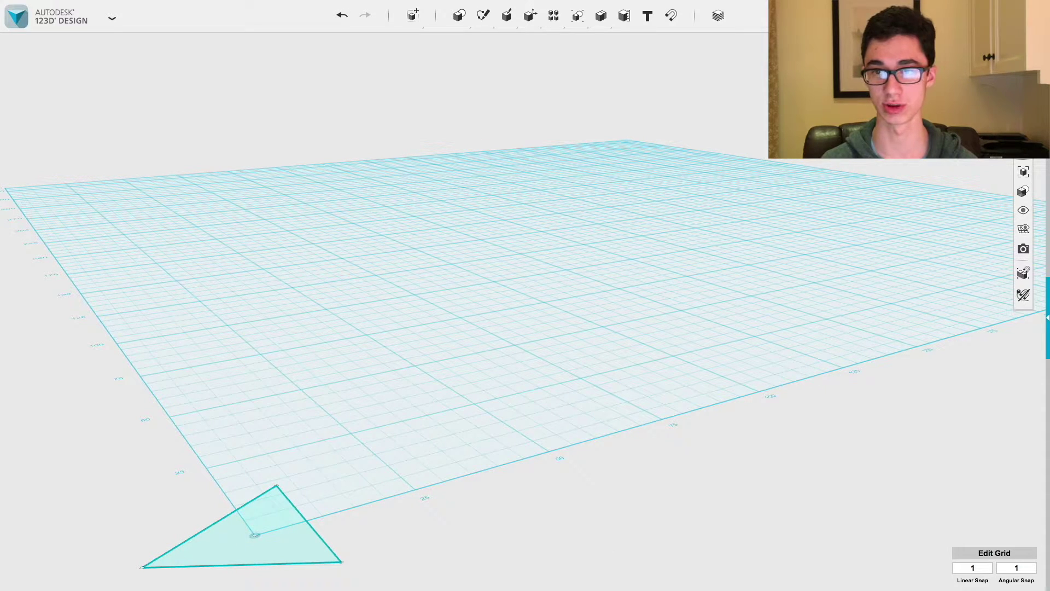
# Measure the length of the triangle's base edge
pyautogui.moveTo(425, 426)
pyautogui.mouseDown(button='right')
pyautogui.moveTo(486, 403)
pyautogui.moveTo(476, 424)
pyautogui.moveTo(410, 405)
pyautogui.mouseUp(button='right')
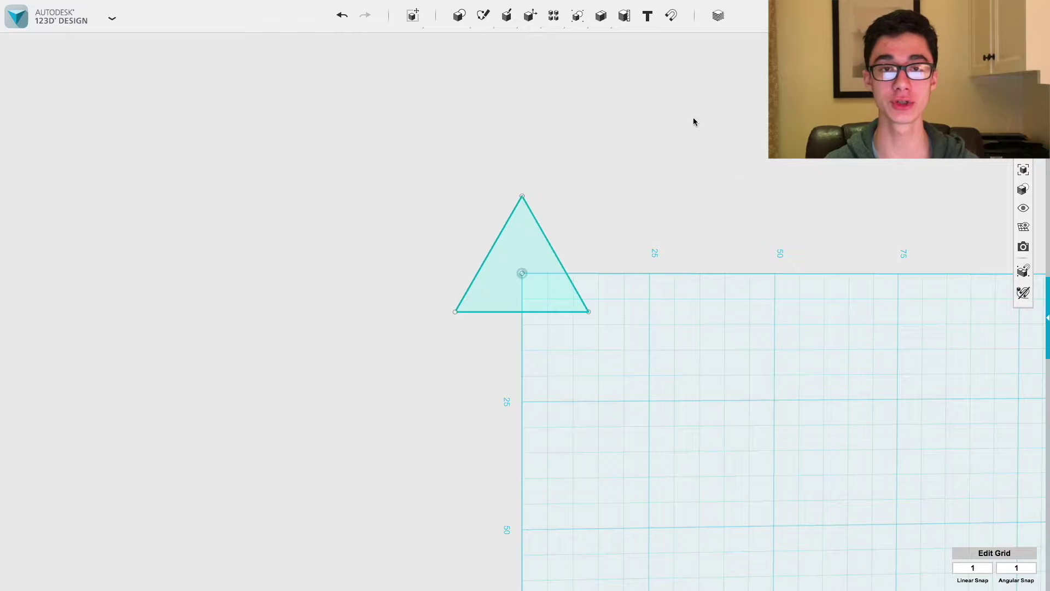
pyautogui.click(627, 18)
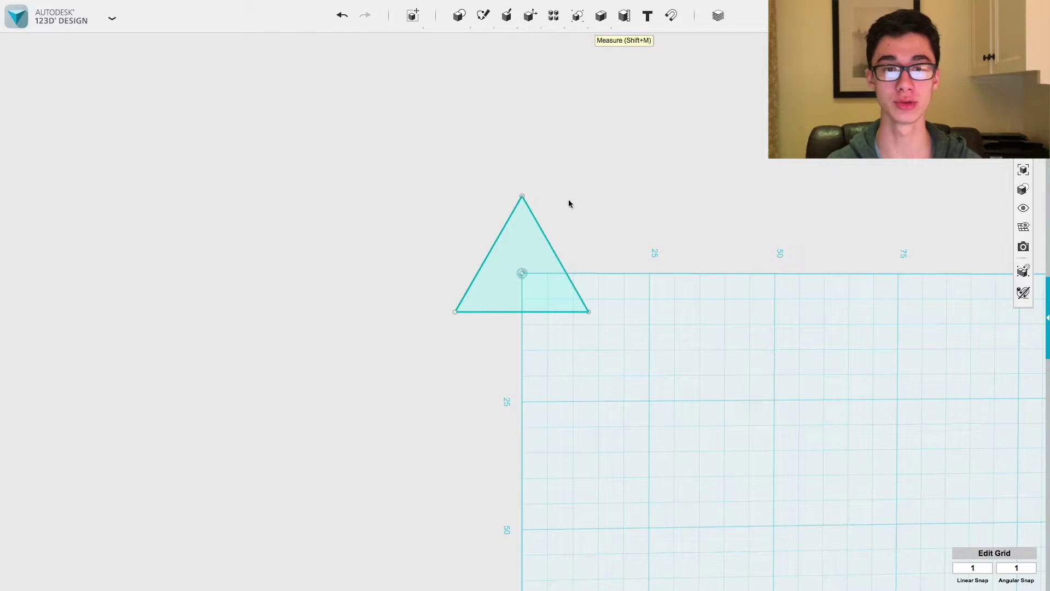
pyautogui.click(533, 312)
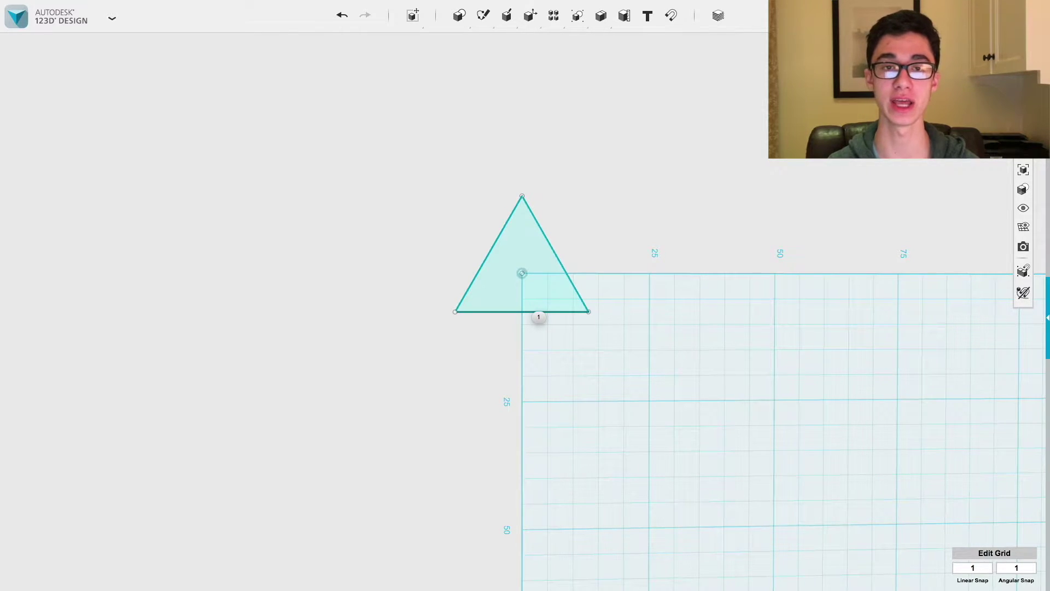
# Sketch a parallelogram on the triangle's base edge, with a first side 25.981 mm long at 70.5 degrees to the base
pyautogui.moveTo(483, 16)
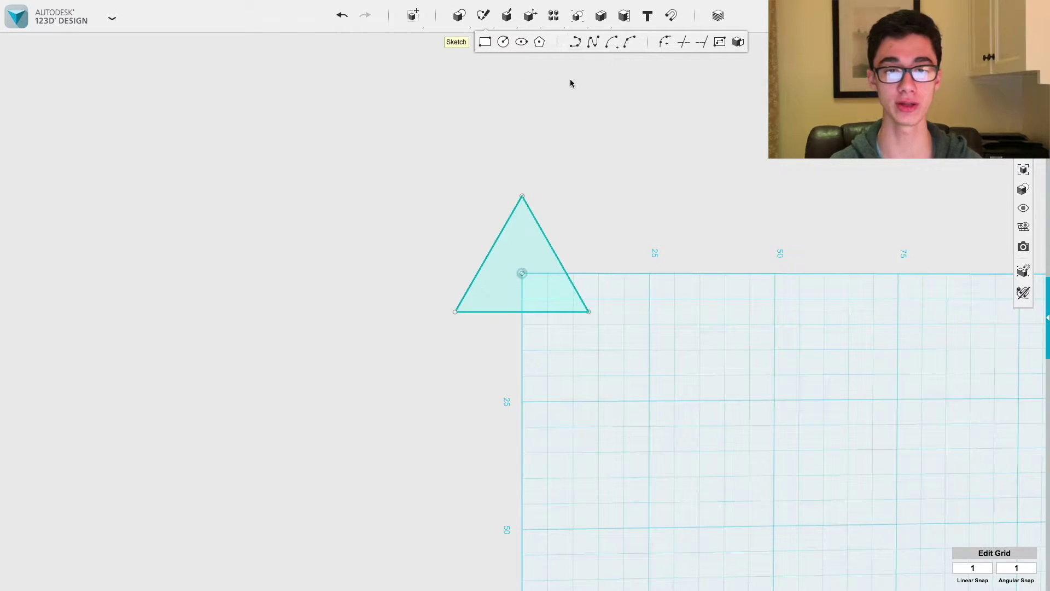
pyautogui.click(588, 311)
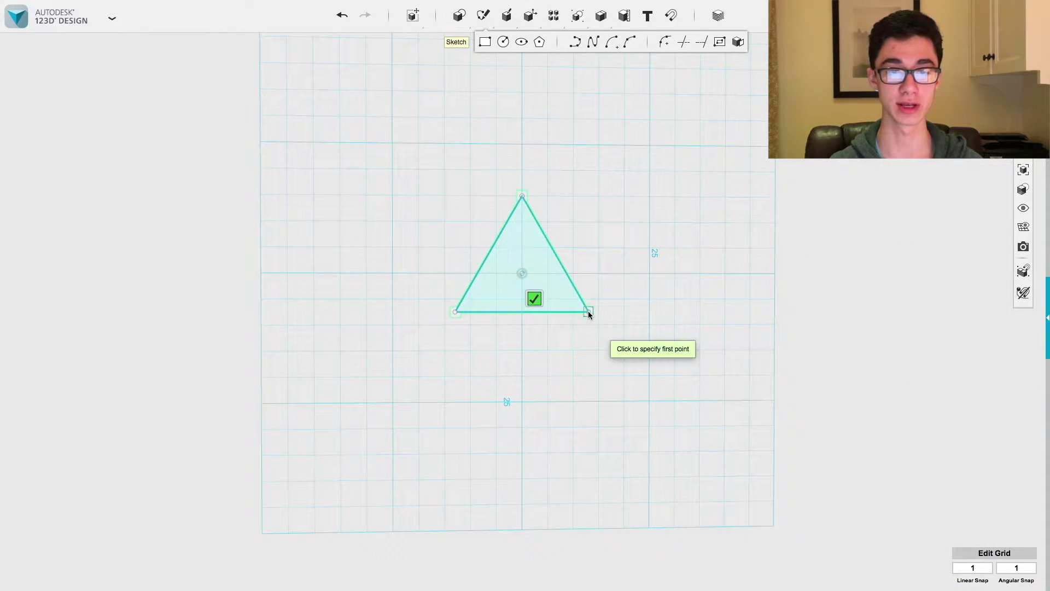
pyautogui.click(588, 312)
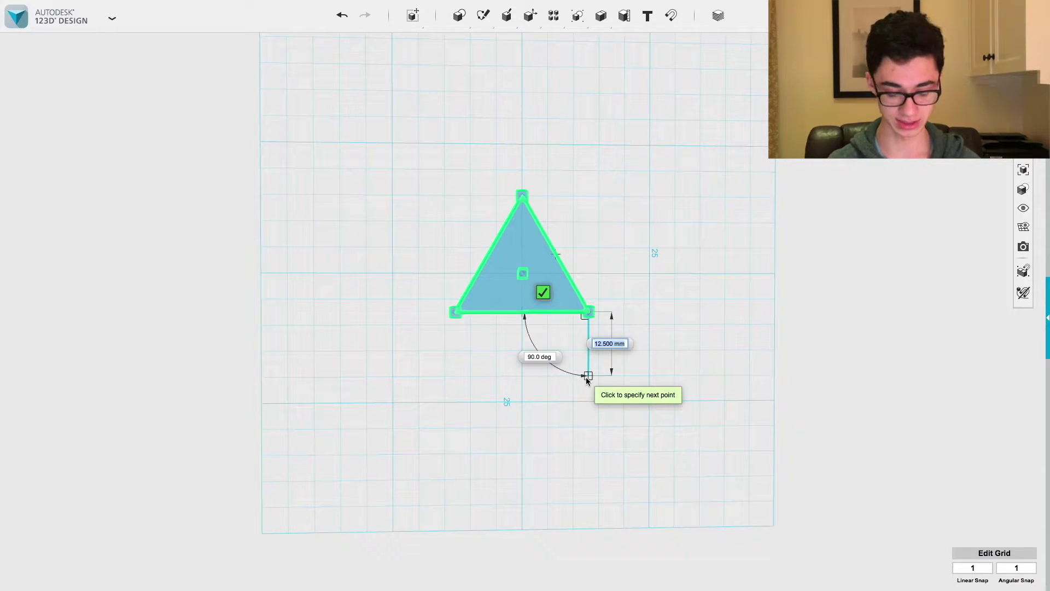
pyautogui.write('25.981')
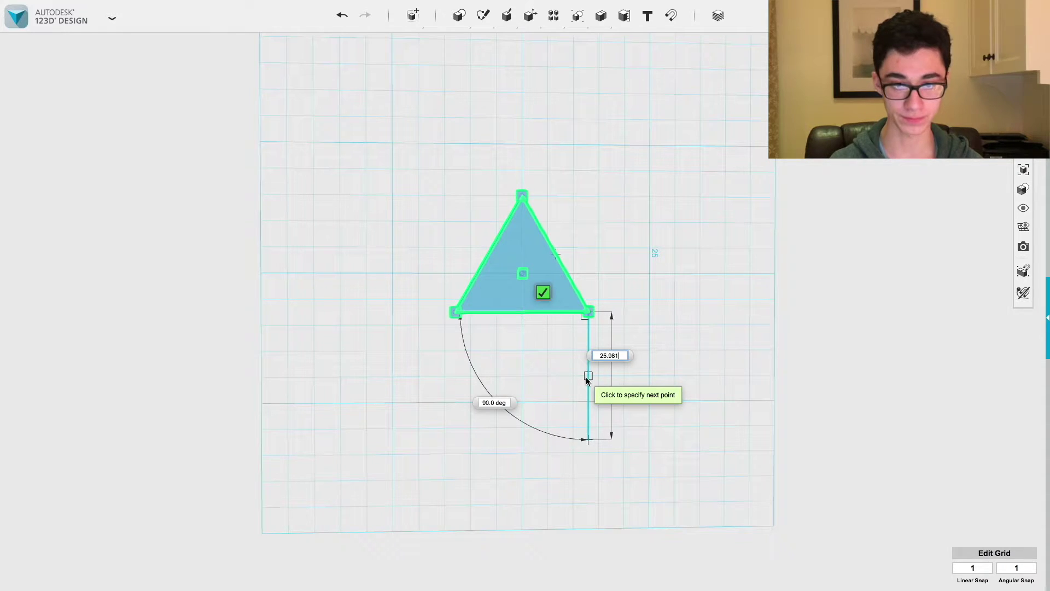
pyautogui.press('Tab')
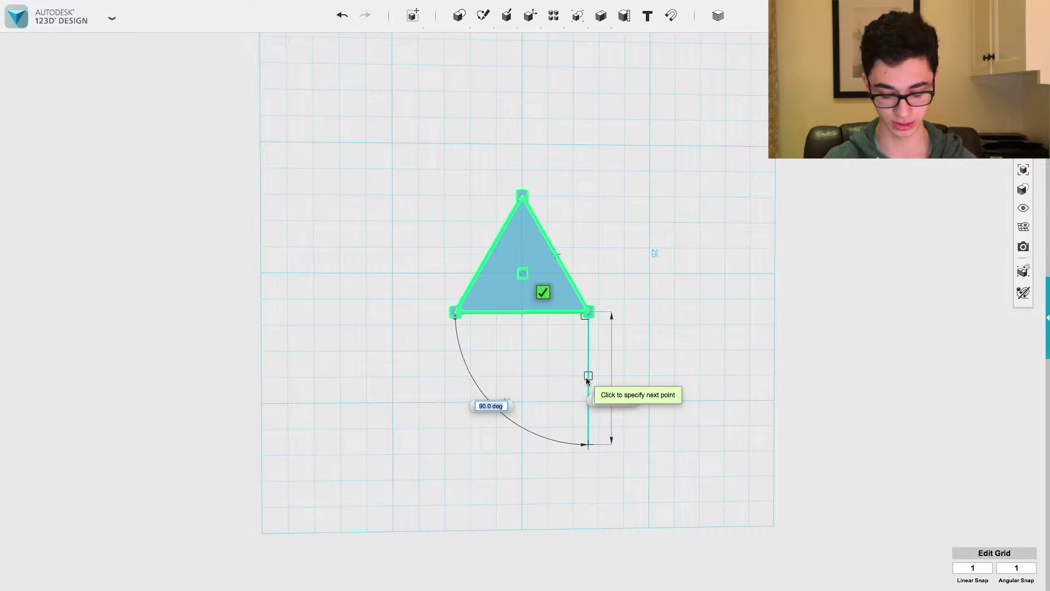
pyautogui.write('70.')
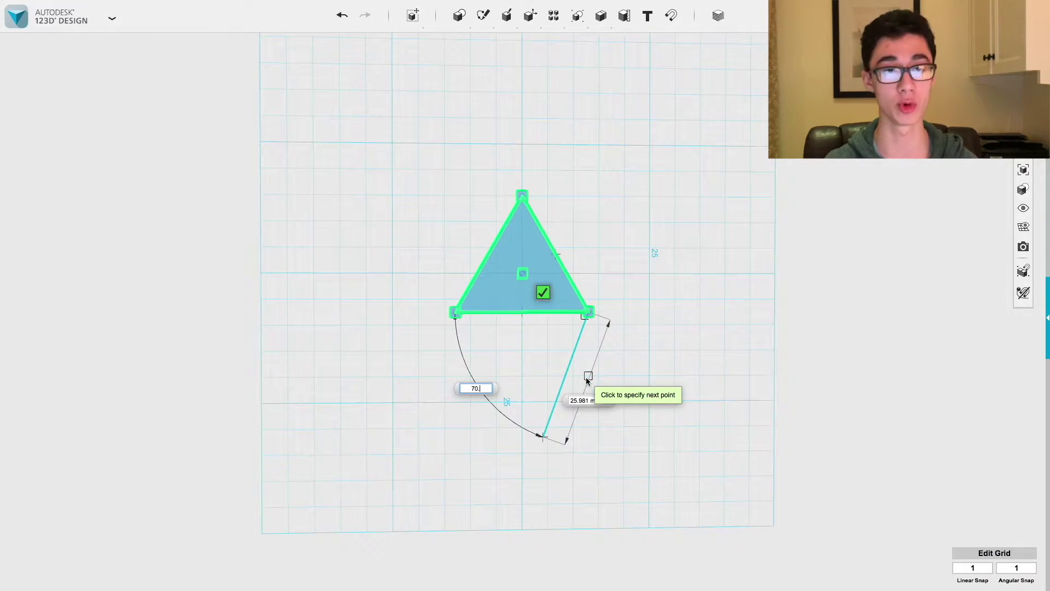
pyautogui.write('5')
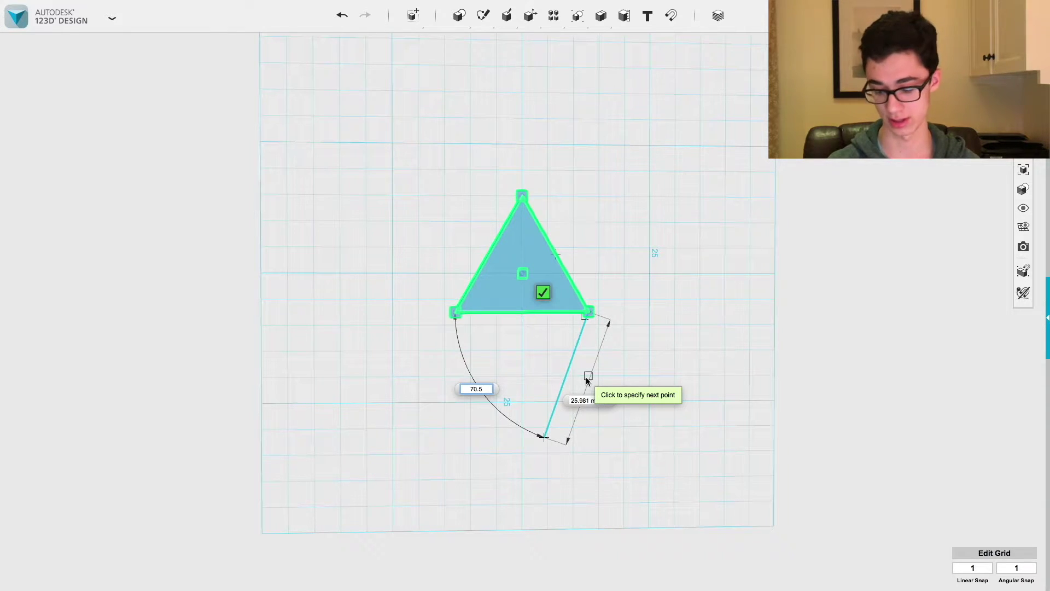
pyautogui.press('Tab')
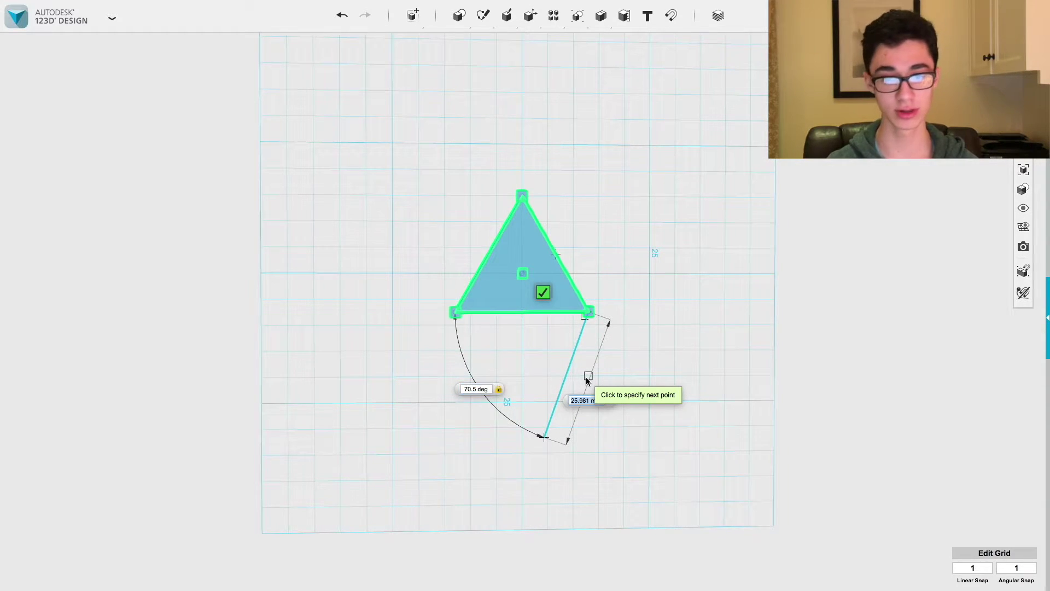
pyautogui.click(535, 441)
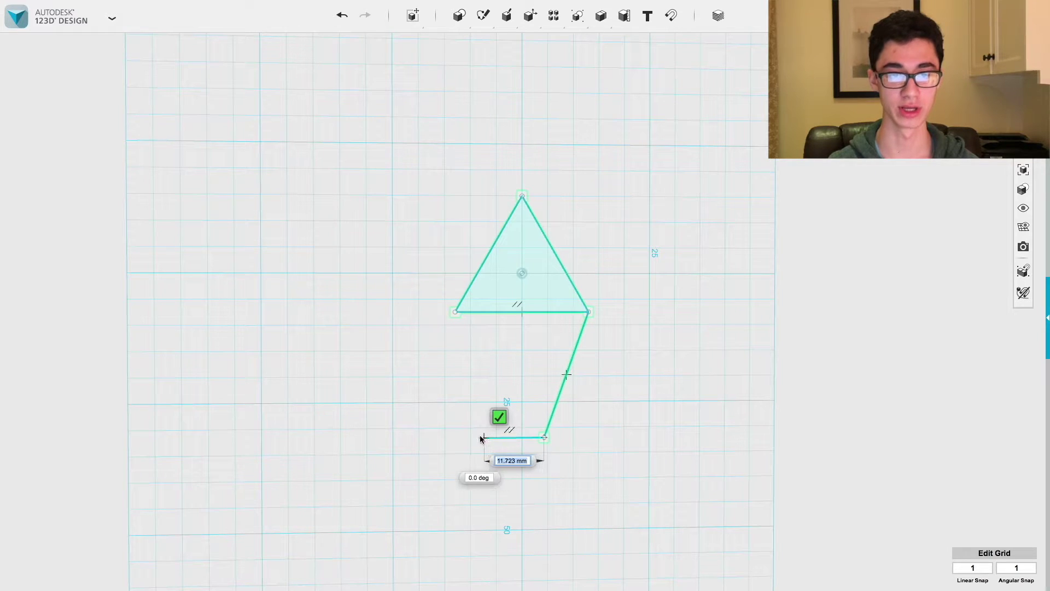
pyautogui.click(411, 438)
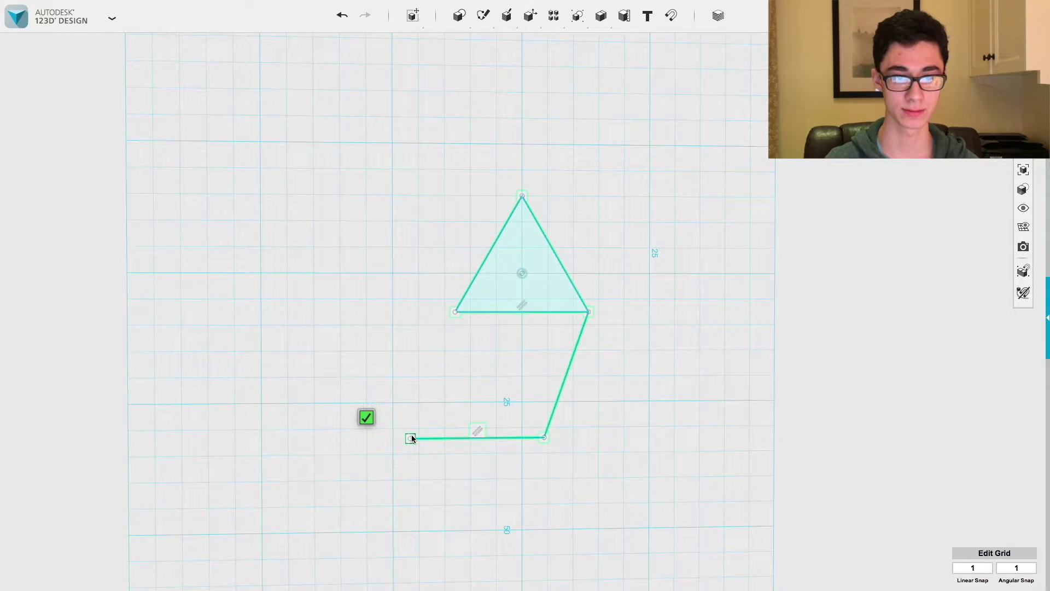
pyautogui.click(455, 312)
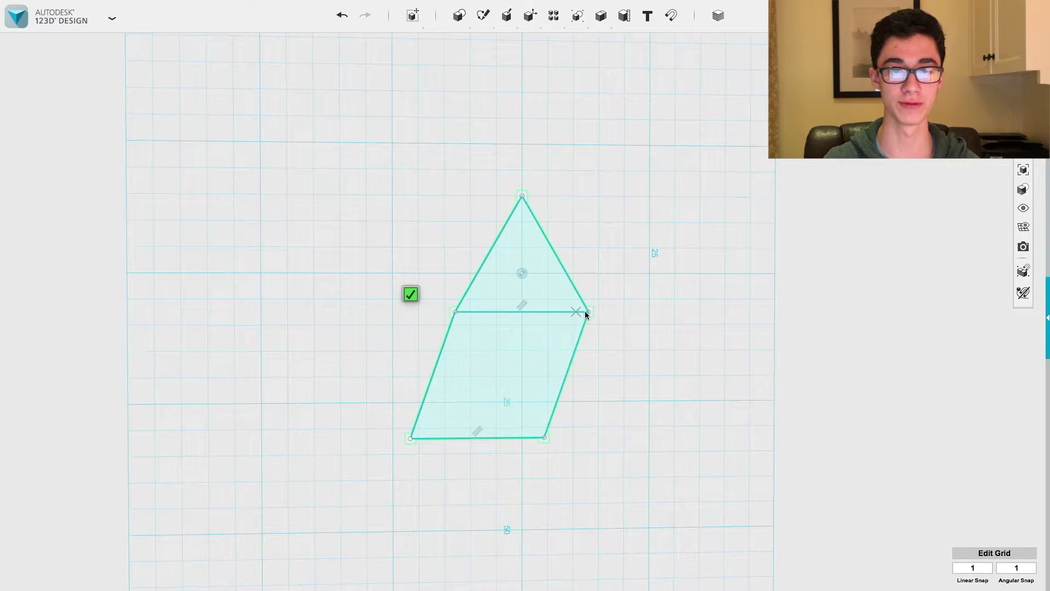
# Draw both diagonals of the parallelogram from corner to opposite corner and finish the sketch
pyautogui.click(453, 311)
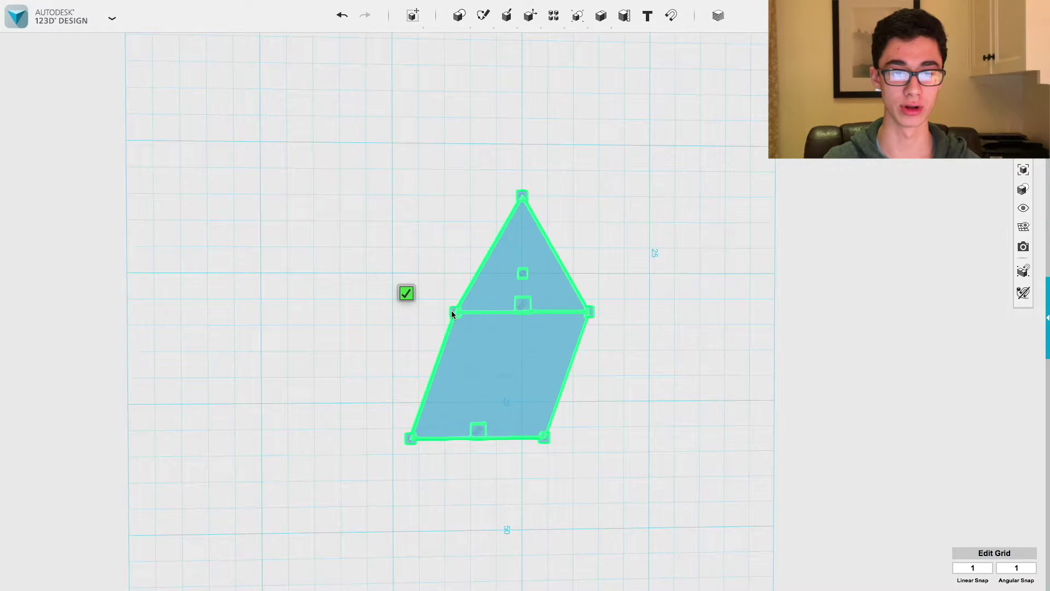
pyautogui.click(544, 438)
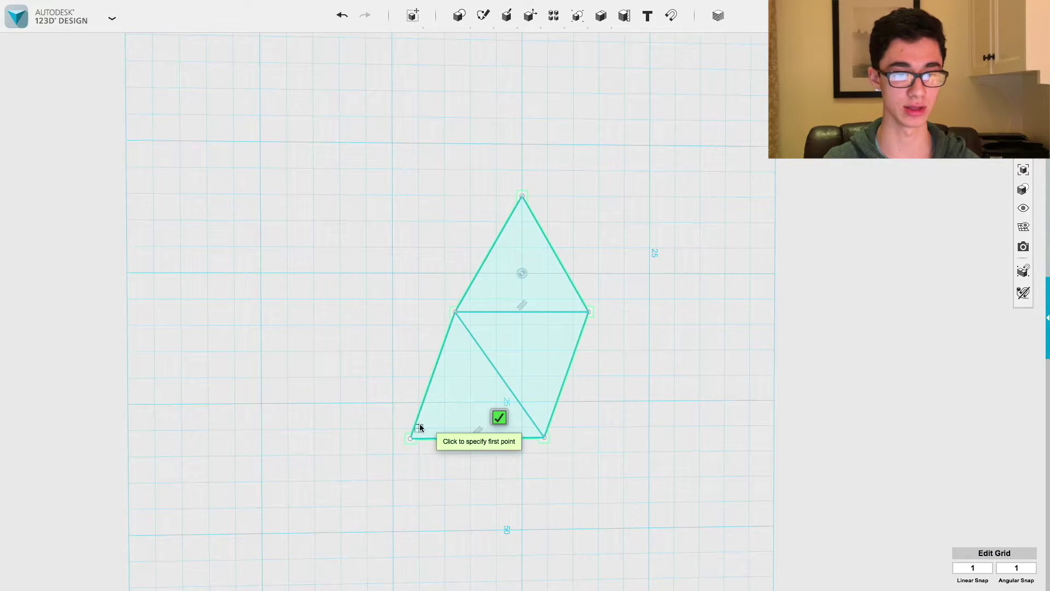
pyautogui.click(411, 438)
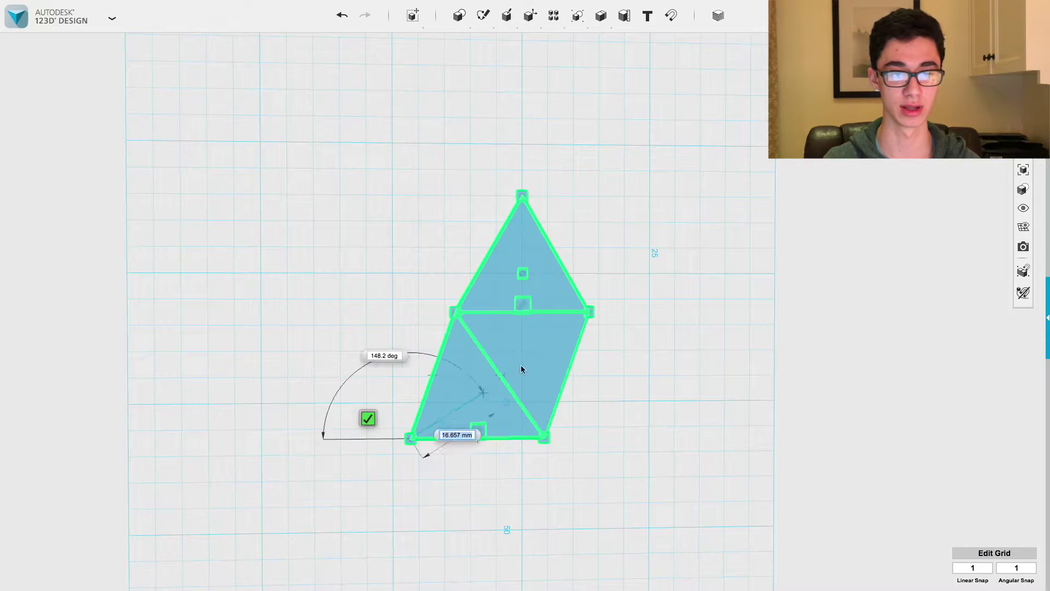
pyautogui.click(588, 312)
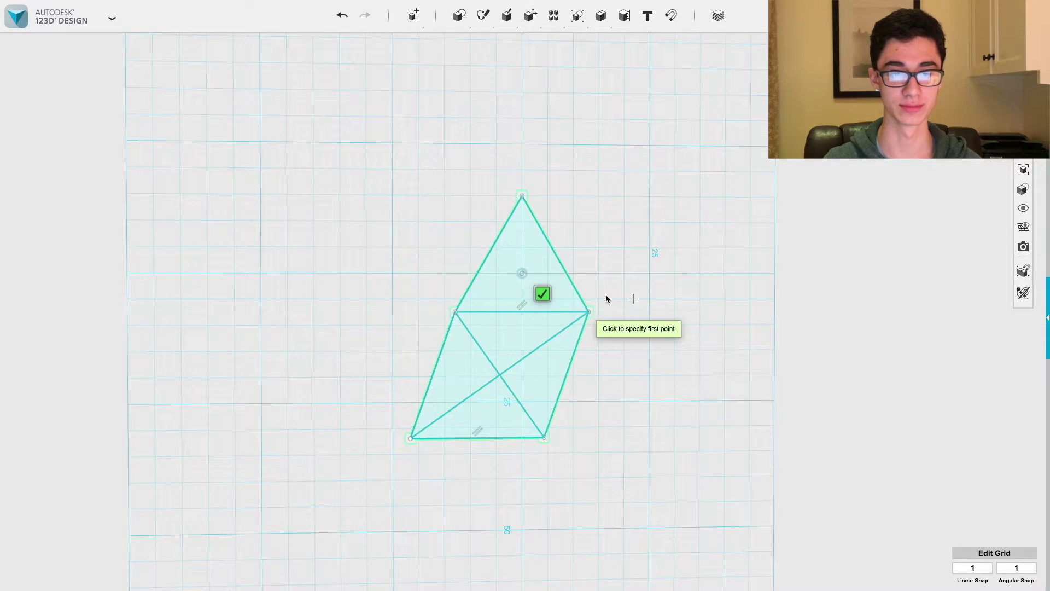
pyautogui.press('Escape')
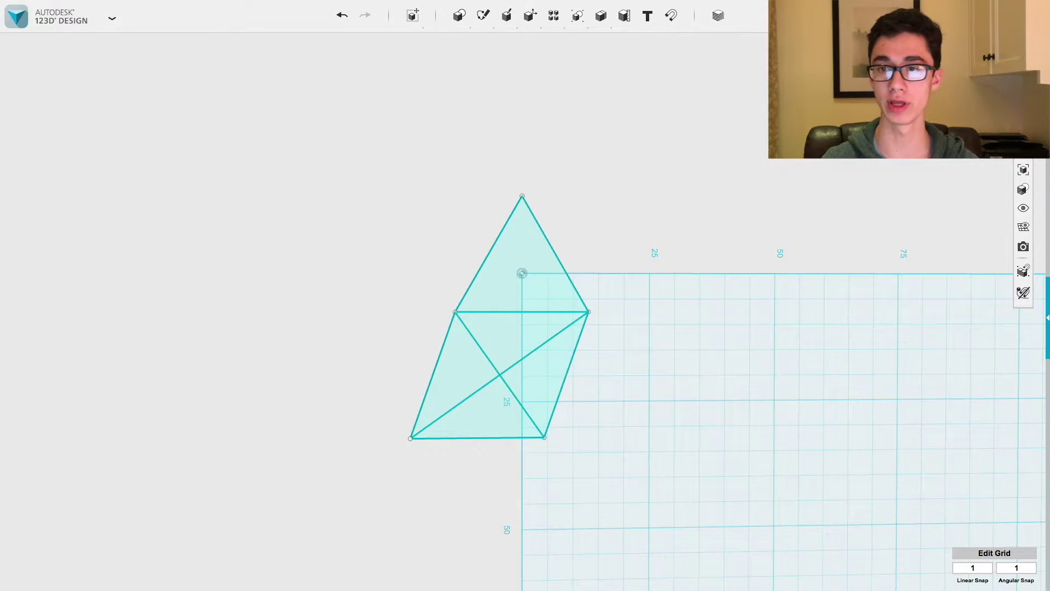
# Extrude the original equilateral triangle upward 5 mm
pyautogui.moveTo(522, 273)
pyautogui.mouseDown(button='right')
pyautogui.moveTo(560, 314)
pyautogui.moveTo(569, 424)
pyautogui.moveTo(614, 488)
pyautogui.moveTo(588, 525)
pyautogui.mouseUp(button='right')
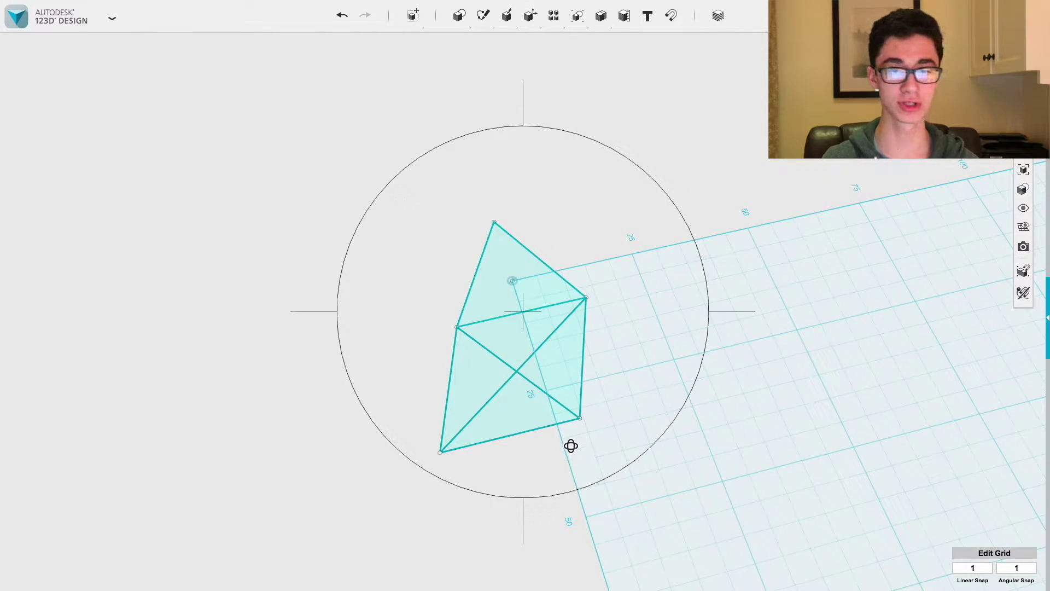
pyautogui.press('Escape')
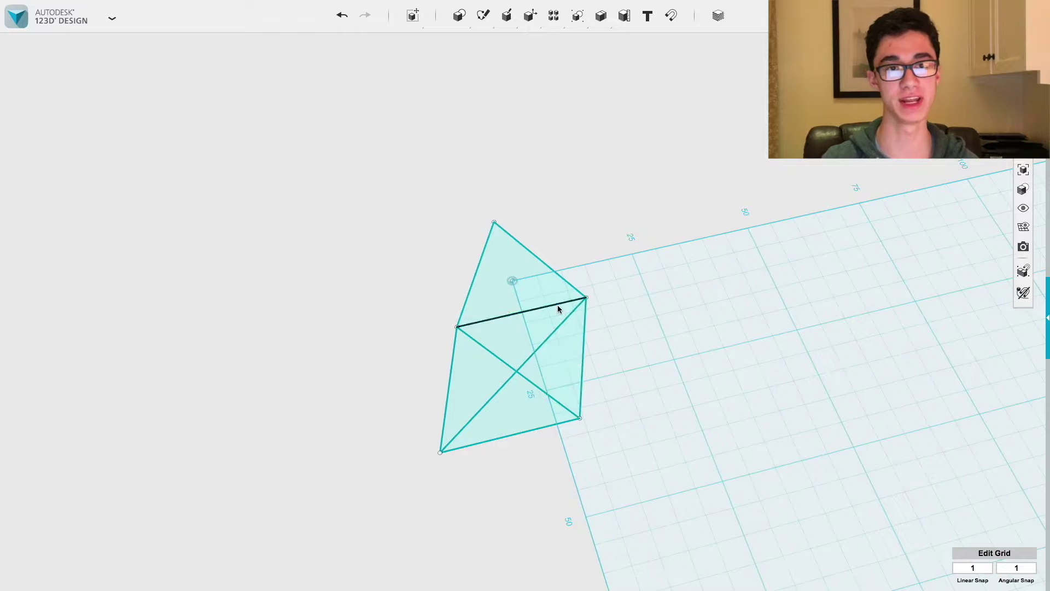
pyautogui.moveTo(458, 25)
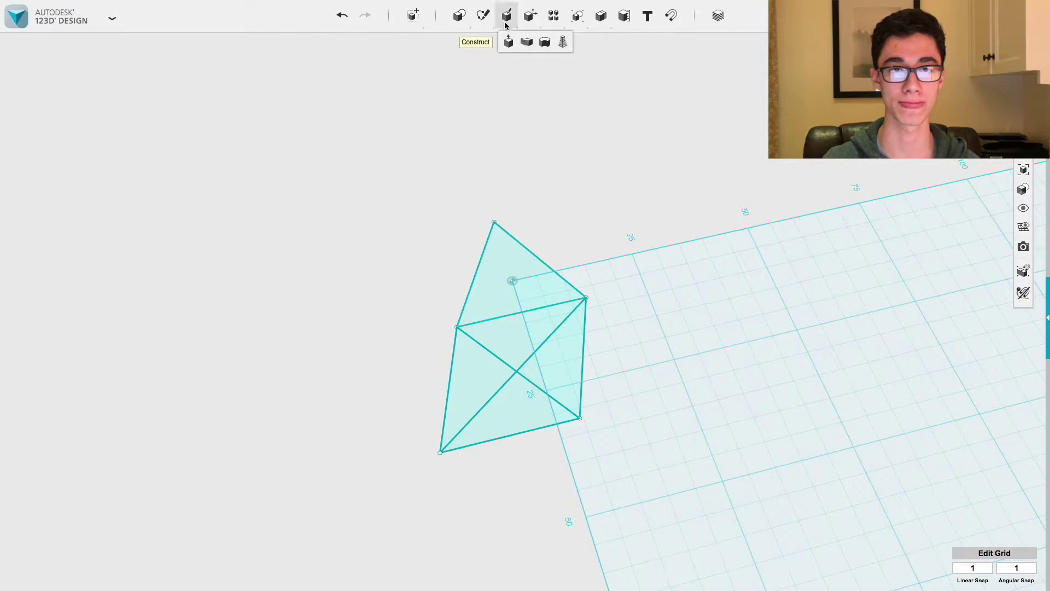
pyautogui.click(509, 42)
pyautogui.click(501, 268)
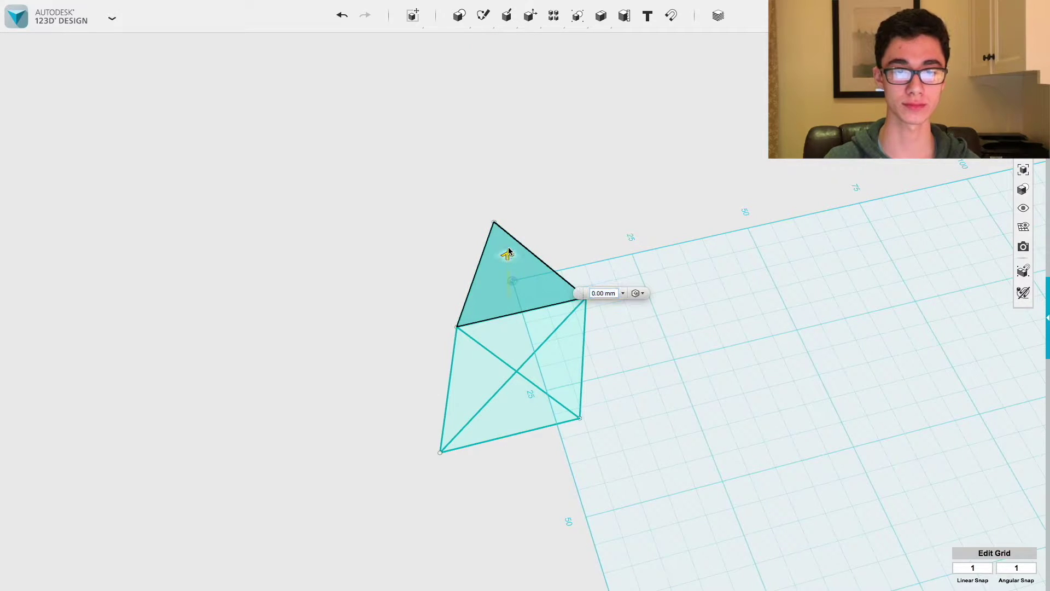
pyautogui.moveTo(509, 252); pyautogui.dragTo(507, 241)
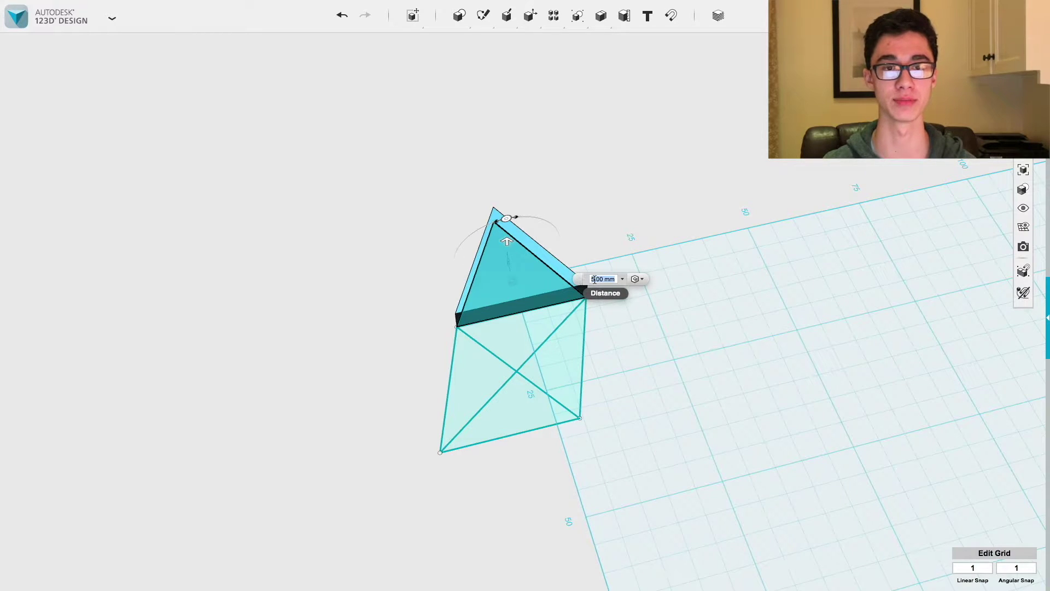
pyautogui.press('Return')
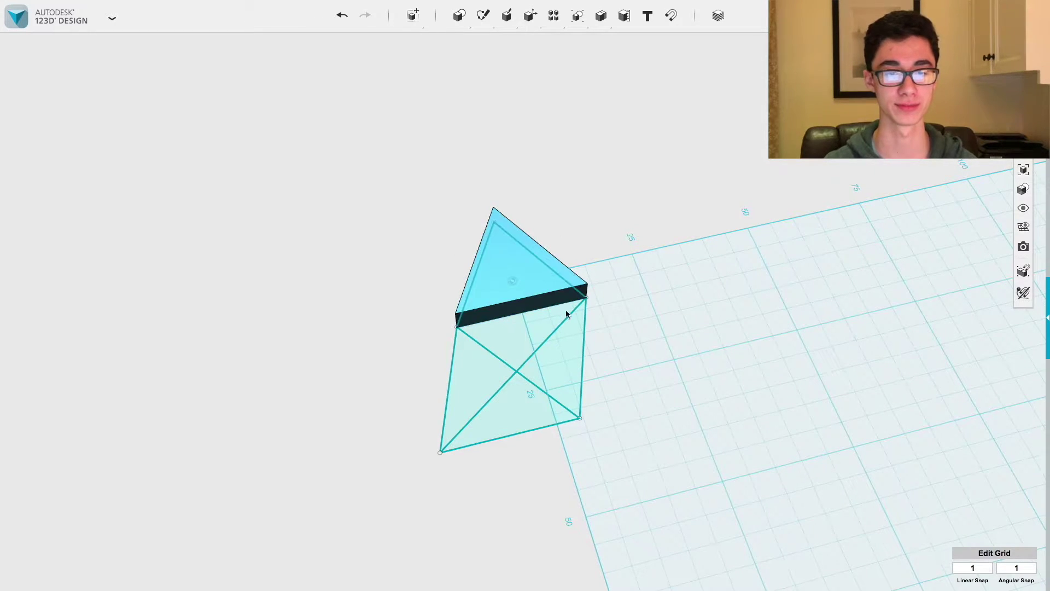
# Extrude the two parallelogram regions that form the half adjoining the triangle 5 mm upward as a separate solid
pyautogui.click(525, 331)
pyautogui.click(470, 373)
pyautogui.moveTo(470, 373); pyautogui.dragTo(469, 362)
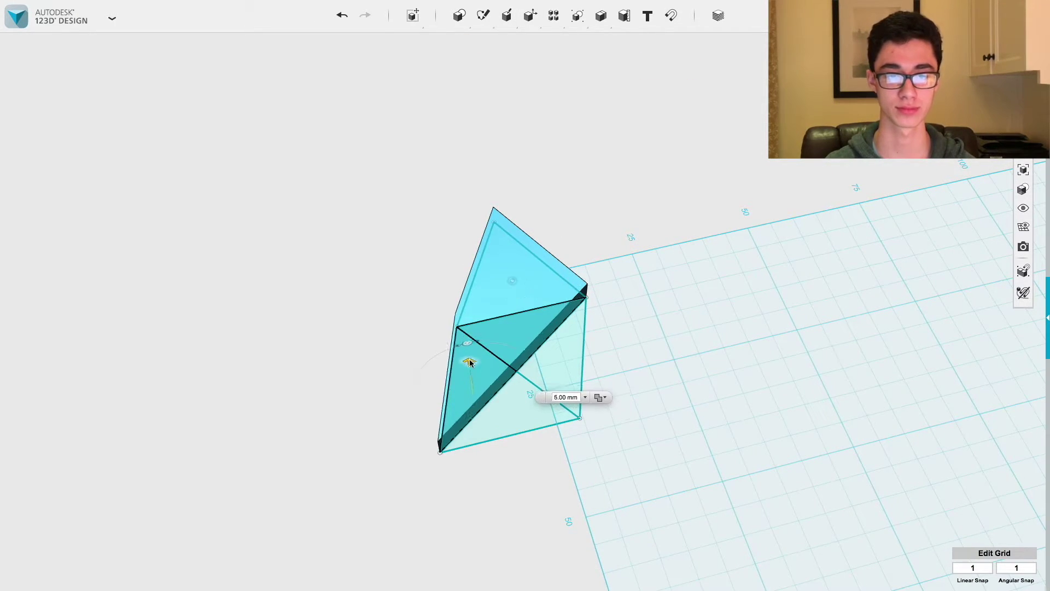
pyautogui.click(600, 397)
pyautogui.click(615, 451)
pyautogui.press('Return')
# Extrude the two remaining parallelogram regions upward, flush with the neighbouring plates, with the same operation option
pyautogui.click(550, 379)
pyautogui.click(519, 402)
pyautogui.moveTo(542, 447)
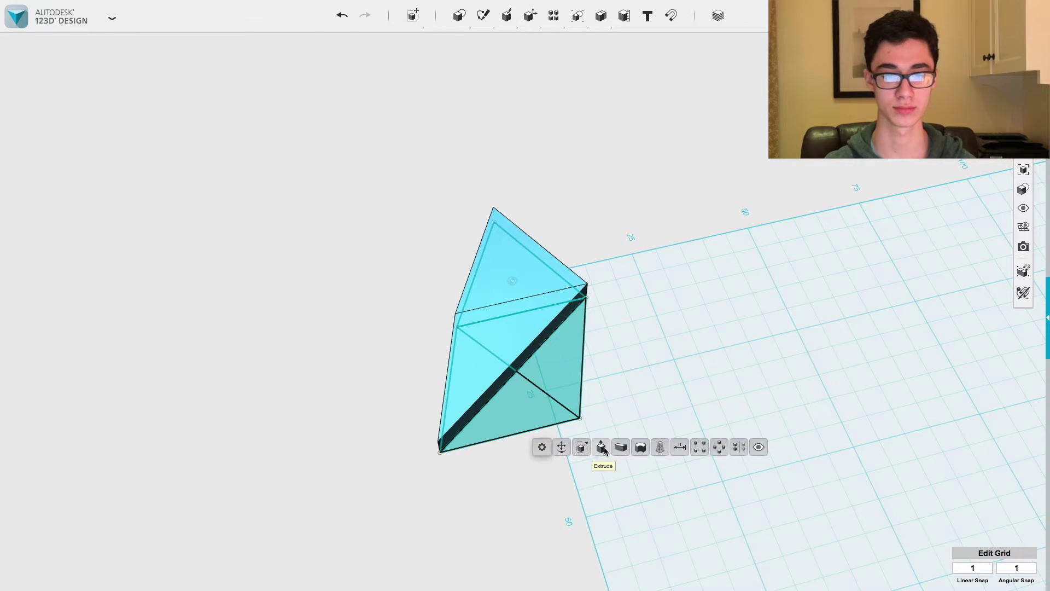
pyautogui.click(600, 448)
pyautogui.moveTo(502, 399); pyautogui.dragTo(500, 371)
pyautogui.click(637, 421)
pyautogui.click(647, 475)
pyautogui.press('Return')
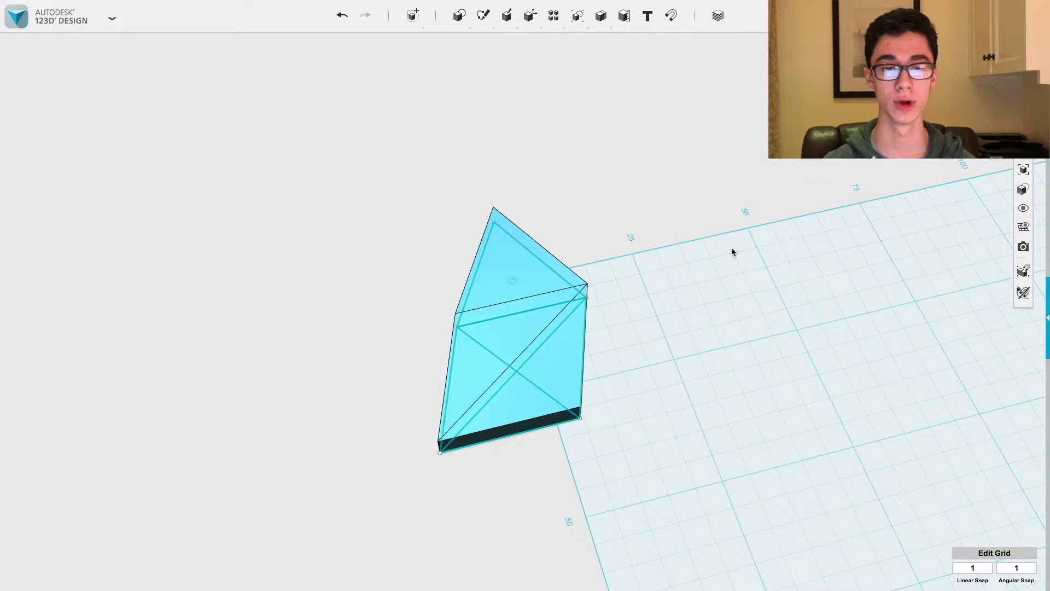
pyautogui.moveTo(512, 280); pyautogui.dragTo(563, 358, button='right')
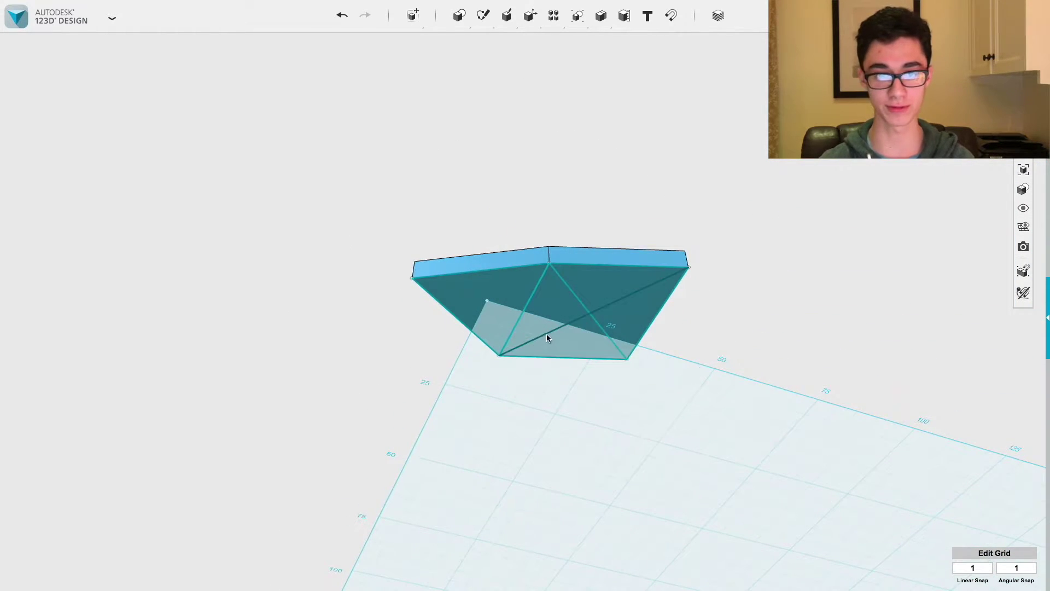
# Copy the equilateral triangle and its adjoining half-parallelogram plate, and move the copy along the grid to around the 150 mm line
pyautogui.click(550, 306)
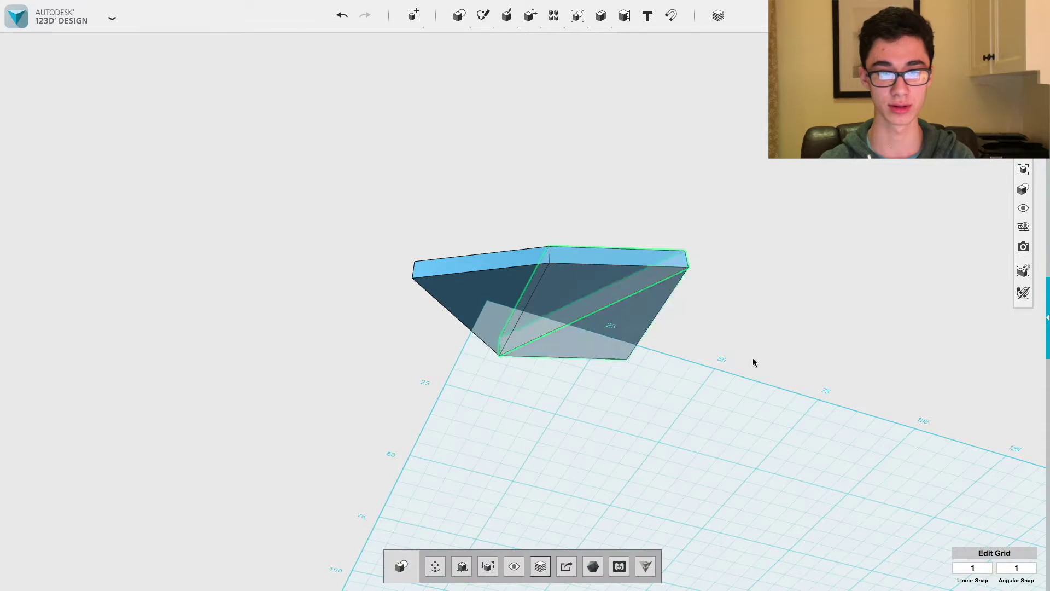
pyautogui.click(753, 358)
pyautogui.click(1022, 131)
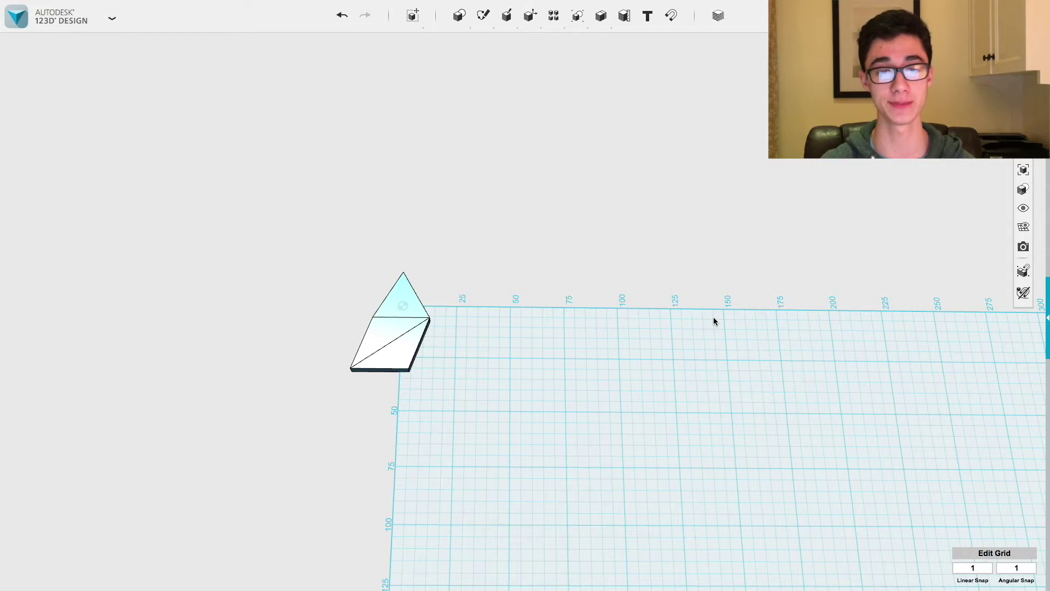
pyautogui.click(370, 335)
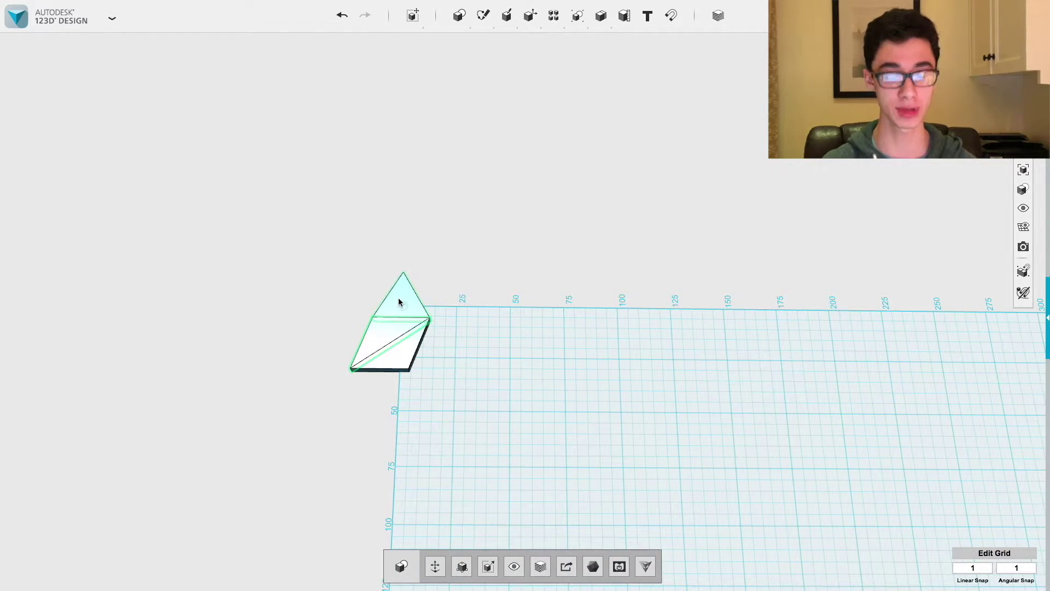
pyautogui.press('super+c')
pyautogui.press('super+v')
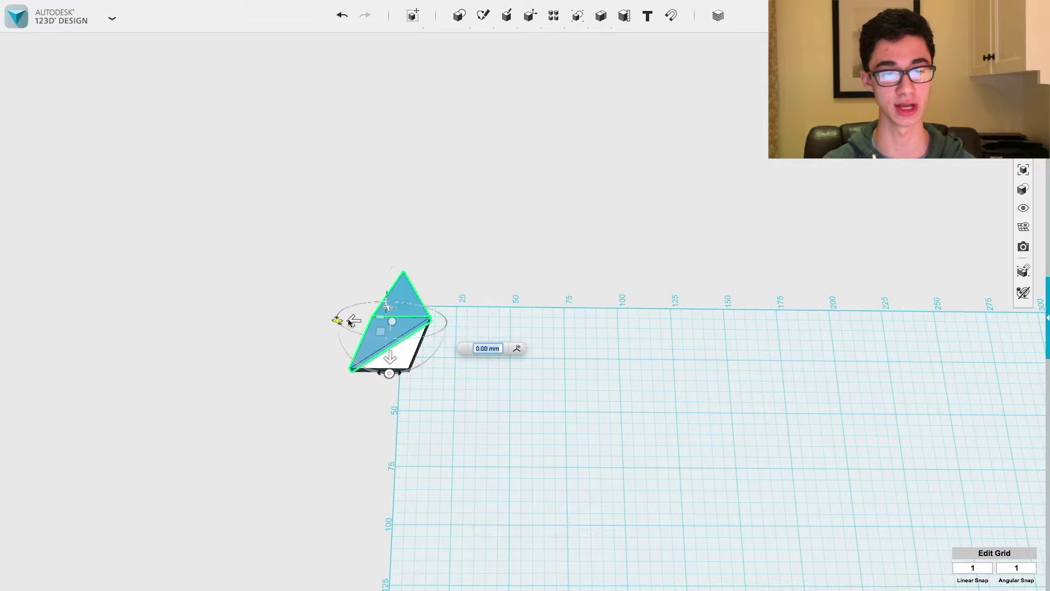
pyautogui.moveTo(354, 321); pyautogui.dragTo(710, 312)
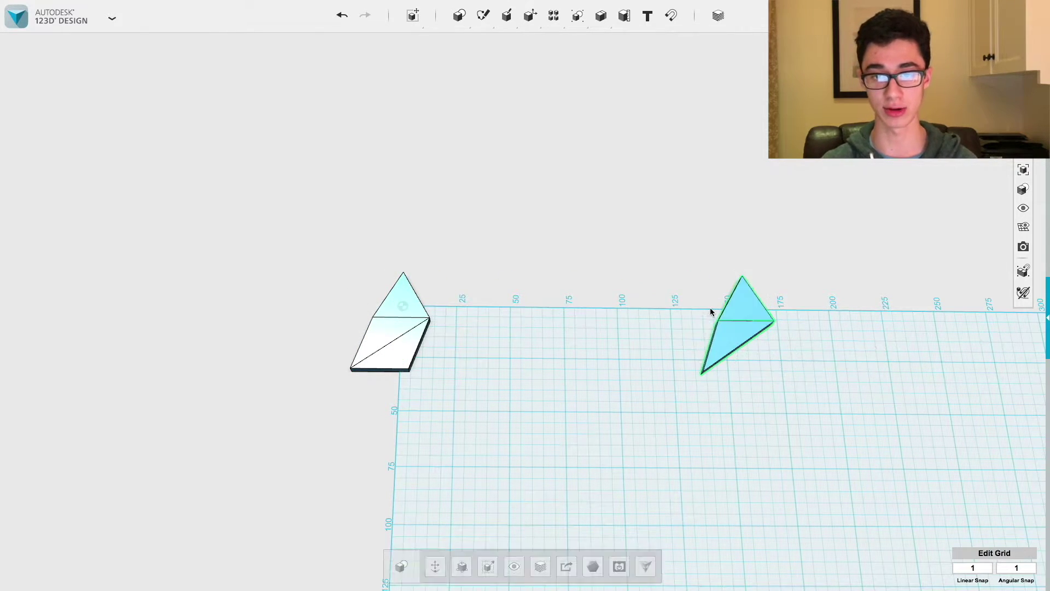
pyautogui.click(767, 310)
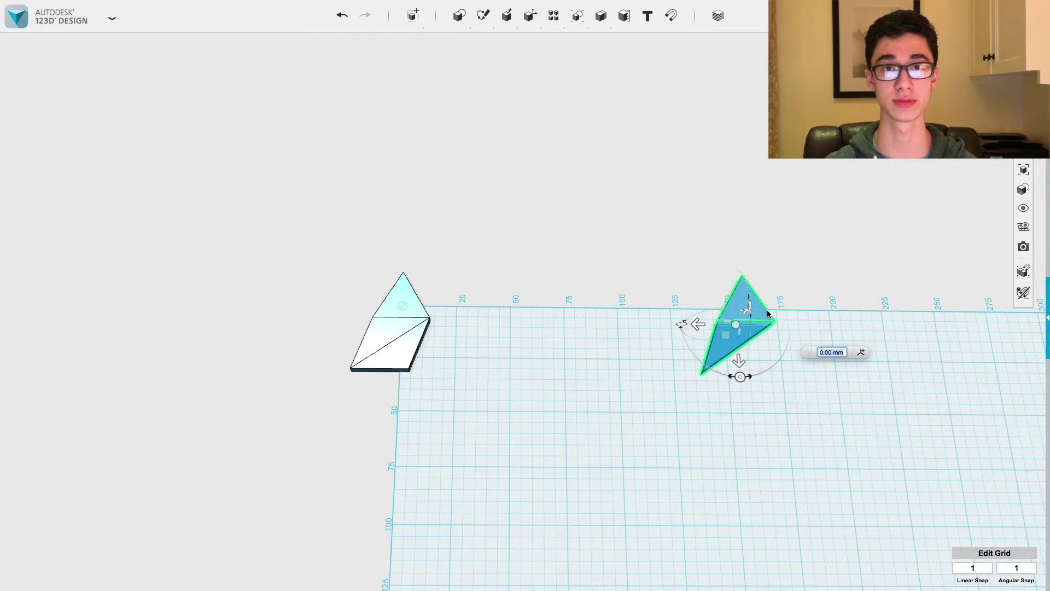
# Snap the side face of the copied plate pair onto the original plates to extend the flat net edge to edge
pyautogui.moveTo(767, 310); pyautogui.dragTo(587, 448, button='right')
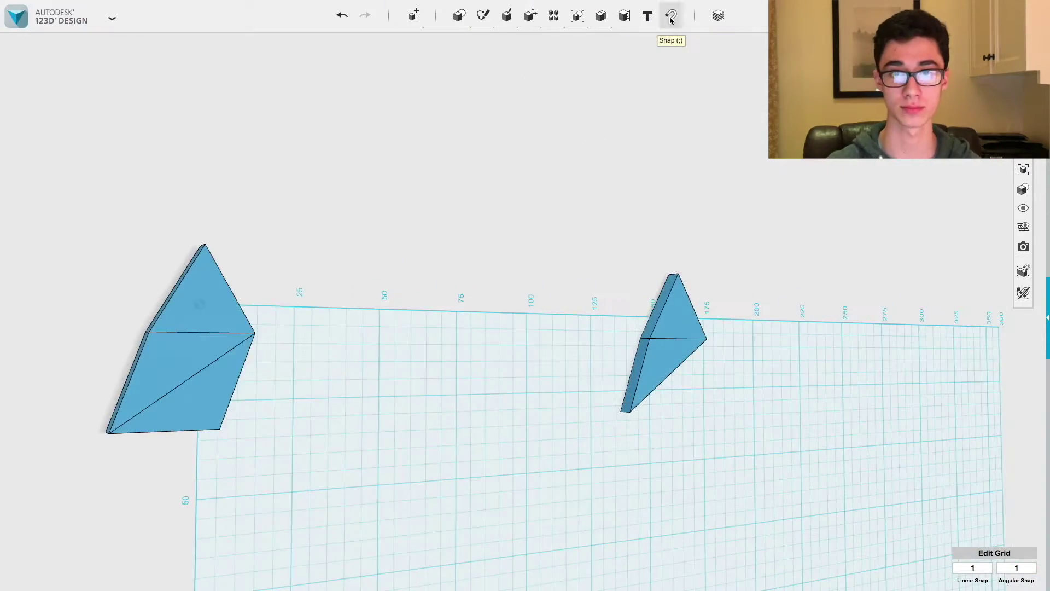
pyautogui.click(670, 20)
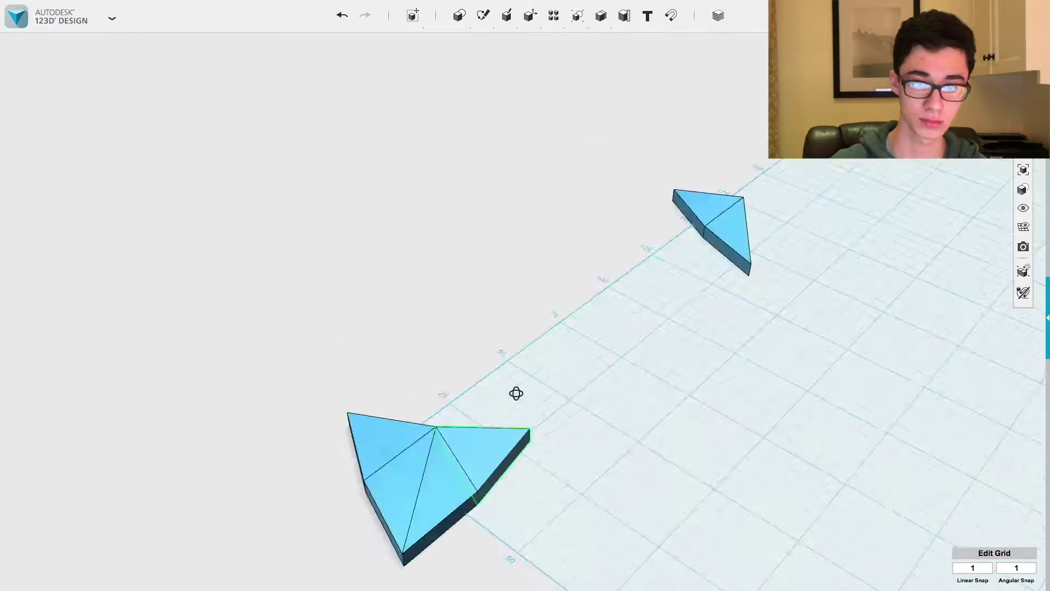
pyautogui.moveTo(516, 394); pyautogui.dragTo(765, 444, button='right')
pyautogui.click(677, 20)
pyautogui.click(471, 475)
pyautogui.moveTo(530, 502); pyautogui.dragTo(394, 481, button='right')
pyautogui.click(720, 398)
pyautogui.click(385, 461)
# Undo the last change, paste another copy of the plate pair, and snap it onto a free edge of the growing net
pyautogui.press('super+z')
pyautogui.press('super+v')
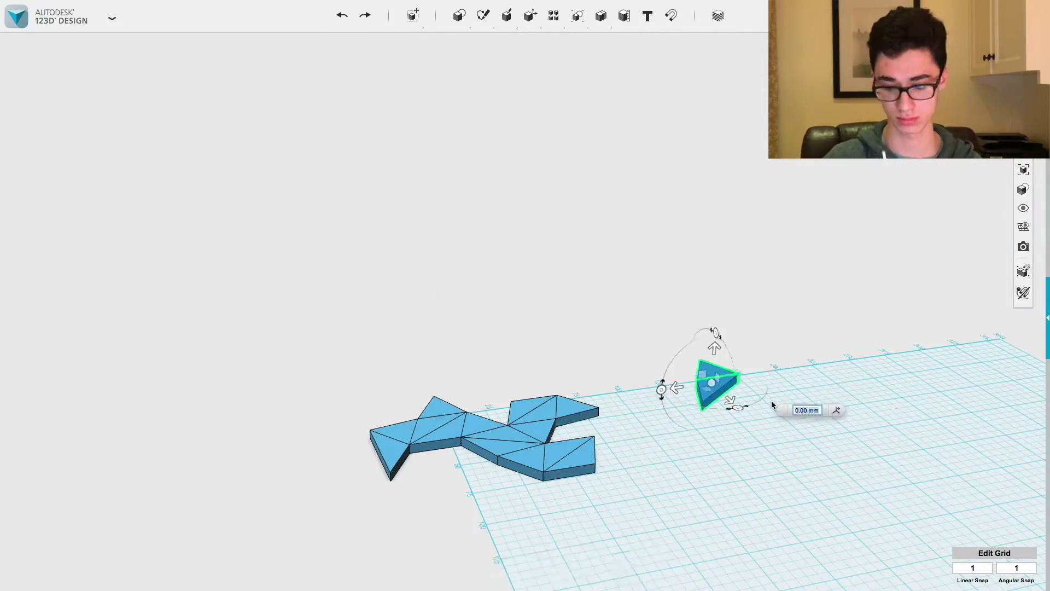
pyautogui.click(771, 405)
pyautogui.click(670, 16)
pyautogui.click(721, 398)
pyautogui.click(385, 460)
pyautogui.moveTo(563, 427); pyautogui.dragTo(602, 350, button='right')
# Snap the loose plate pair onto the net's remaining open edge and undo the last surplus change
pyautogui.click(671, 16)
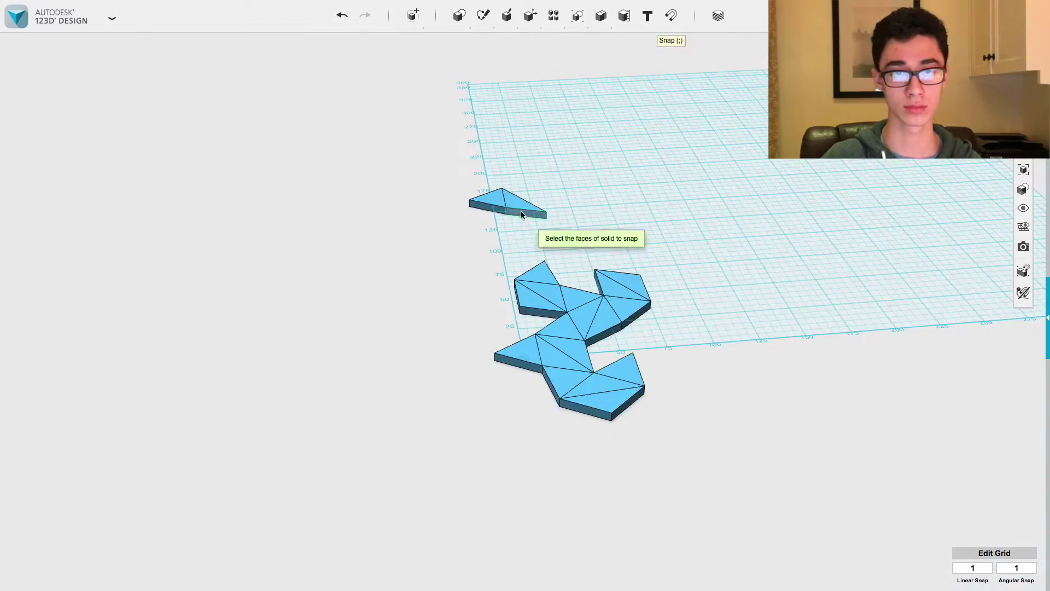
pyautogui.moveTo(520, 211); pyautogui.dragTo(781, 310, button='right')
pyautogui.click(781, 310)
pyautogui.click(438, 376)
pyautogui.moveTo(438, 376); pyautogui.dragTo(546, 409, button='right')
pyautogui.press('super+z')
pyautogui.scroll(2, 546, 409)
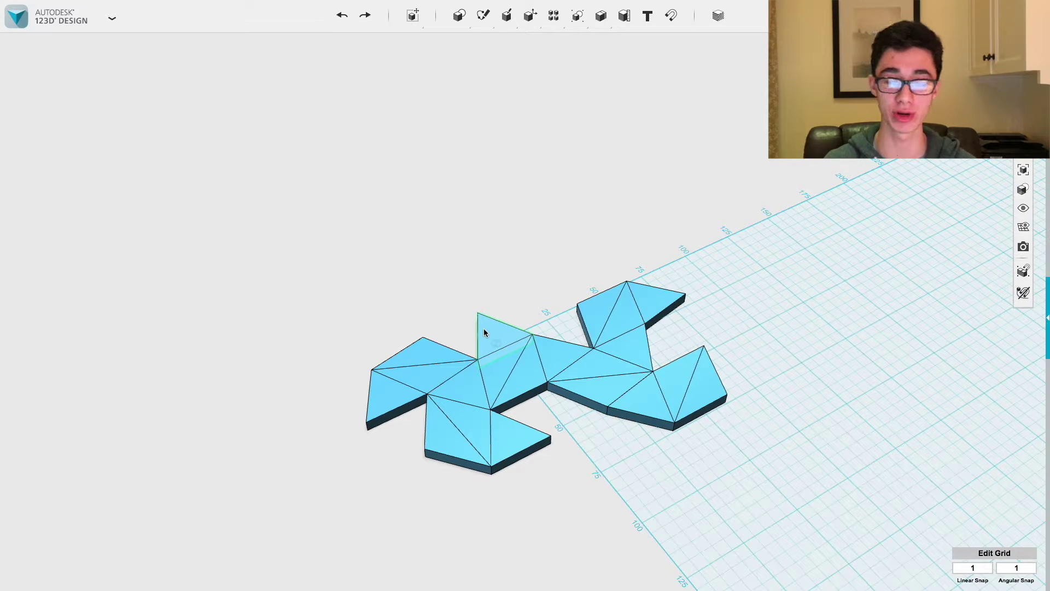
# Rotate all plates except the single original triangle about the edge they share with it to make the first fold
pyautogui.click(496, 365)
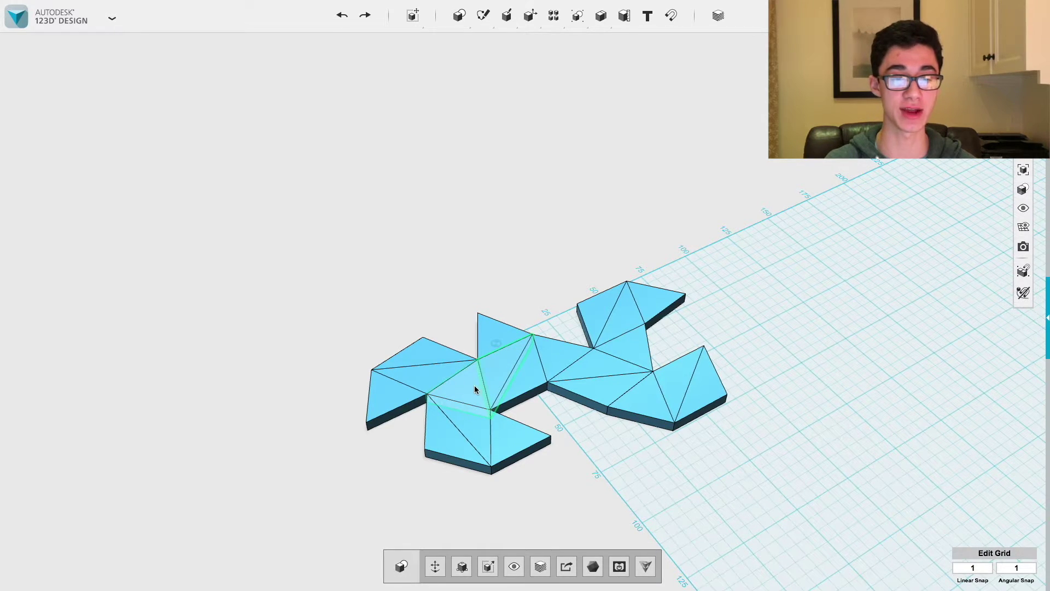
pyautogui.keyDown('shift'); pyautogui.click(413, 372); pyautogui.keyUp('shift')
pyautogui.keyDown('shift'); pyautogui.click(418, 352); pyautogui.keyUp('shift')
pyautogui.keyDown('shift'); pyautogui.click(395, 400); pyautogui.keyUp('shift')
pyautogui.keyDown('shift'); pyautogui.click(507, 437); pyautogui.keyUp('shift')
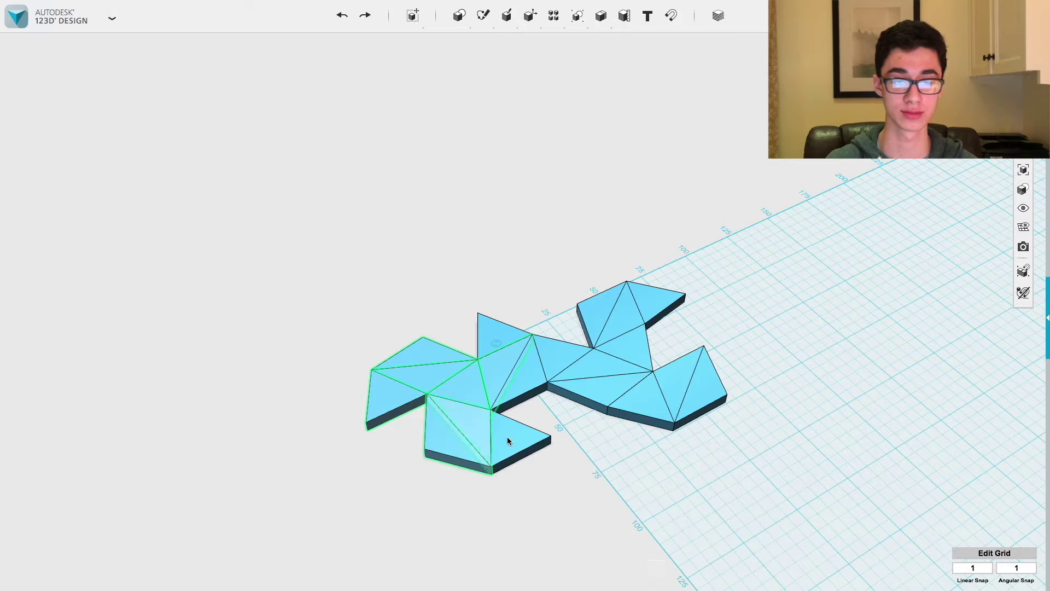
pyautogui.keyDown('shift'); pyautogui.click(519, 383); pyautogui.keyUp('shift')
pyautogui.keyDown('shift'); pyautogui.click(589, 383); pyautogui.keyUp('shift')
pyautogui.keyDown('shift'); pyautogui.click(639, 402); pyautogui.keyUp('shift')
pyautogui.keyDown('shift'); pyautogui.click(701, 382); pyautogui.keyUp('shift')
pyautogui.keyDown('shift'); pyautogui.click(651, 300); pyautogui.keyUp('shift')
pyautogui.click(435, 566)
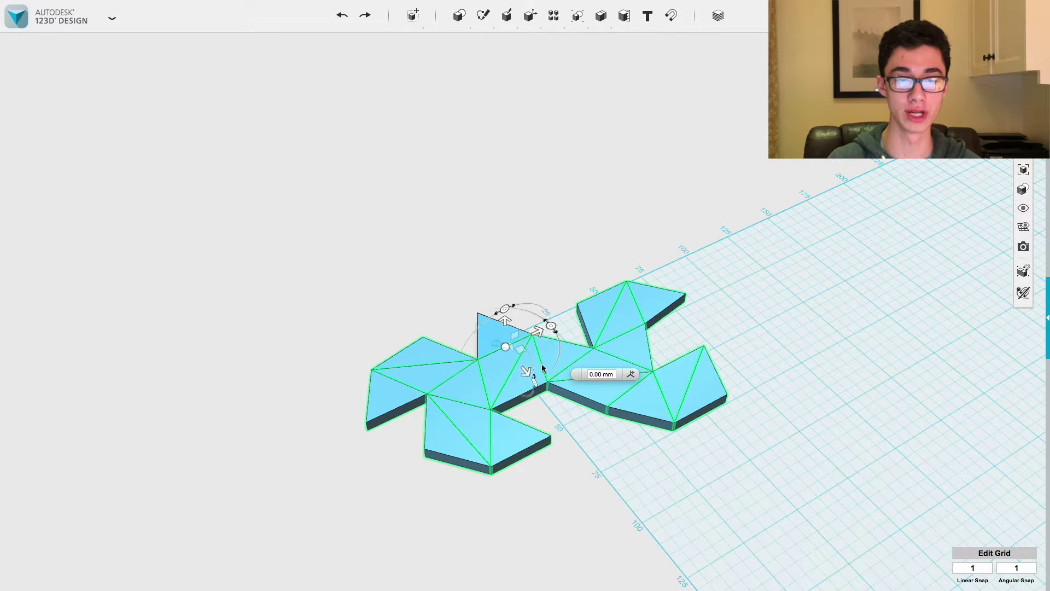
pyautogui.moveTo(533, 382); pyautogui.dragTo(513, 398)
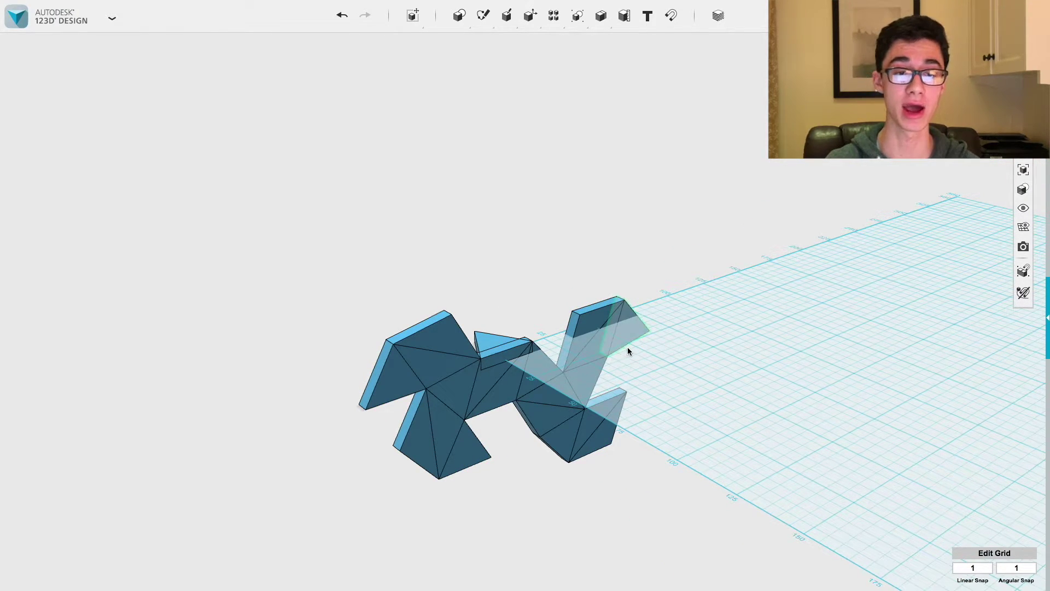
# Fold the outer plates of the net's near arms by rotating them about the edges shared with their neighbours
pyautogui.click(450, 338)
pyautogui.keyDown('shift'); pyautogui.click(607, 434); pyautogui.keyUp('shift')
pyautogui.hotkey('ctrl', 't')
pyautogui.moveTo(608, 434); pyautogui.dragTo(575, 404)
pyautogui.keyDown('shift'); pyautogui.click(450, 327); pyautogui.keyUp('shift')
pyautogui.keyDown('shift'); pyautogui.click(438, 438); pyautogui.keyUp('shift')
pyautogui.click(435, 566)
pyautogui.moveTo(464, 421); pyautogui.dragTo(506, 418)
# Rotate an end plate on the net's far arm and another on the near arm about their fold edges
pyautogui.click(649, 310)
pyautogui.click(435, 566)
pyautogui.moveTo(547, 334); pyautogui.dragTo(575, 366)
pyautogui.click(437, 333)
pyautogui.click(430, 569)
pyautogui.moveTo(465, 421); pyautogui.dragTo(474, 420)
# Select the next unfolded plates of the net and rotate them inward about their common fold edge
pyautogui.click(547, 438)
pyautogui.moveTo(493, 437); pyautogui.dragTo(646, 427, button='right')
pyautogui.click(435, 566)
pyautogui.moveTo(605, 381); pyautogui.dragTo(602, 411)
pyautogui.moveTo(565, 406); pyautogui.dragTo(470, 416, button='right')
pyautogui.moveTo(470, 416); pyautogui.dragTo(495, 465)
# Rotate the plate pair beside the partly closed cluster about its joining edge to close that half of the polyhedron
pyautogui.click(509, 467)
pyautogui.click(435, 566)
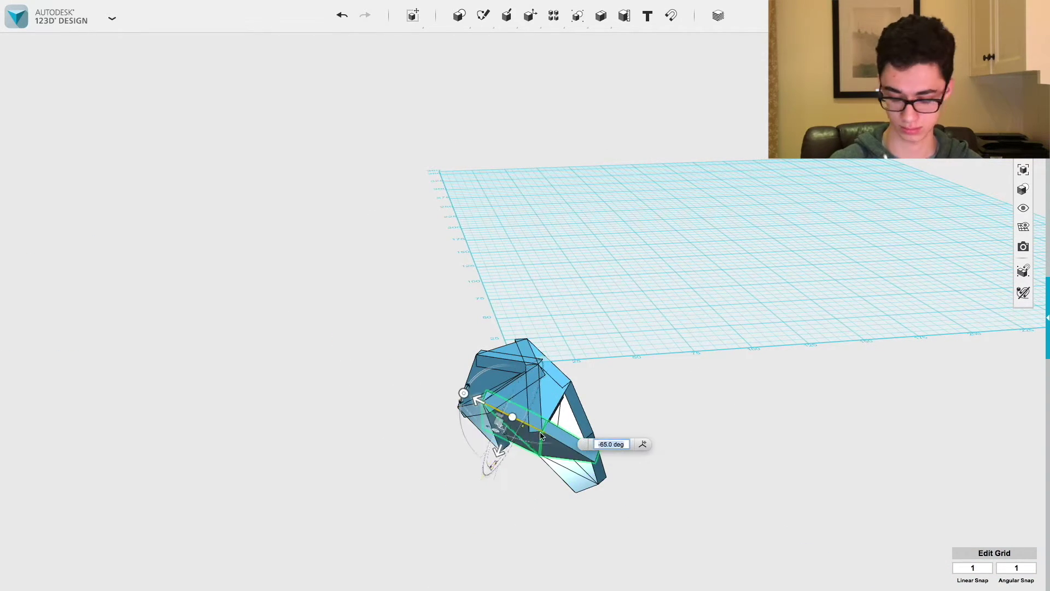
pyautogui.click(508, 432)
pyautogui.moveTo(509, 432); pyautogui.dragTo(458, 493, button='right')
pyautogui.click(434, 566)
pyautogui.moveTo(485, 400); pyautogui.dragTo(521, 435)
pyautogui.click(538, 427)
pyautogui.moveTo(539, 416); pyautogui.dragTo(516, 428, button='right')
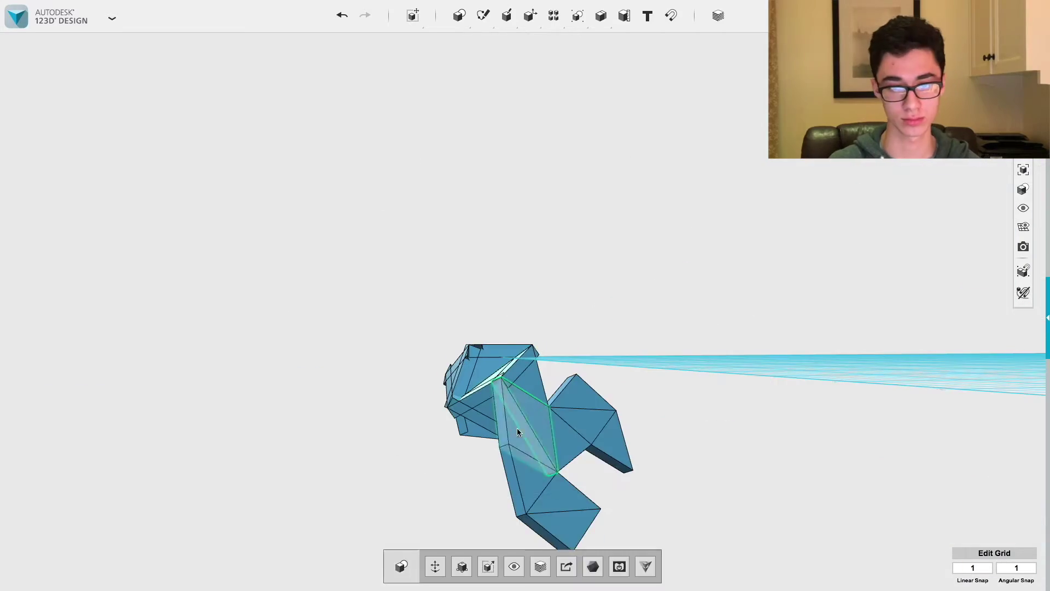
# Select the hanging arm of plates beside the closed cluster and rotate it about the edge shared with its neighbour
pyautogui.click(517, 428)
pyautogui.click(435, 566)
pyautogui.moveTo(489, 408); pyautogui.dragTo(482, 430)
pyautogui.click(508, 436)
pyautogui.moveTo(492, 432)
pyautogui.mouseDown(button='right')
pyautogui.moveTo(508, 436)
pyautogui.moveTo(489, 421)
pyautogui.mouseUp(button='right')
pyautogui.click(489, 421)
pyautogui.moveTo(481, 393); pyautogui.dragTo(487, 383)
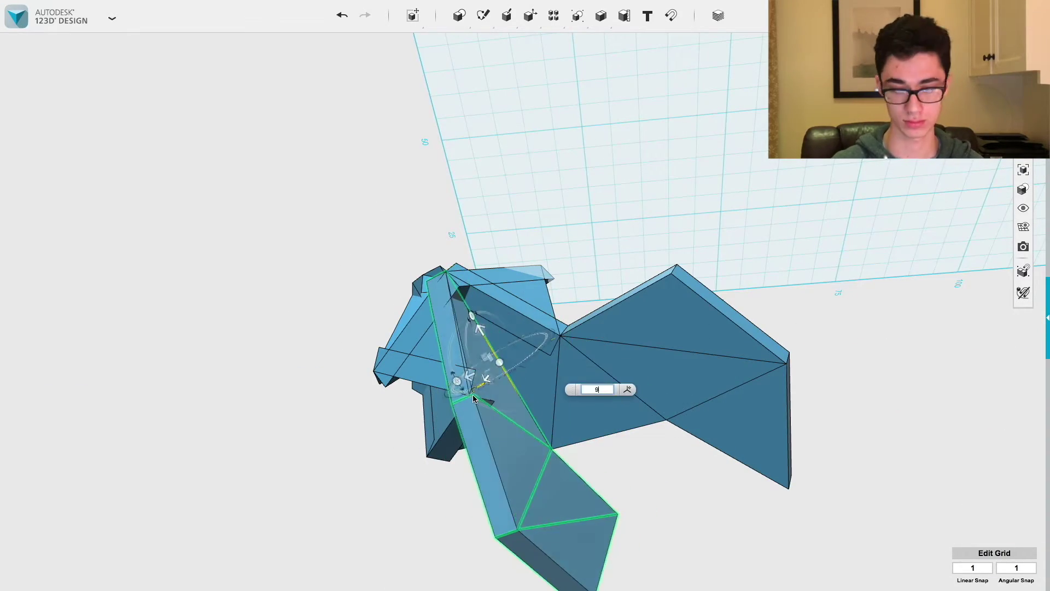
pyautogui.click(547, 525)
# Rotate the last open plates into place so the net closes into an orthogonal icosahedron
pyautogui.click(492, 438)
pyautogui.moveTo(471, 446); pyautogui.dragTo(492, 361, button='right')
pyautogui.moveTo(460, 381); pyautogui.dragTo(524, 350)
pyautogui.moveTo(524, 350); pyautogui.dragTo(687, 352, button='right')
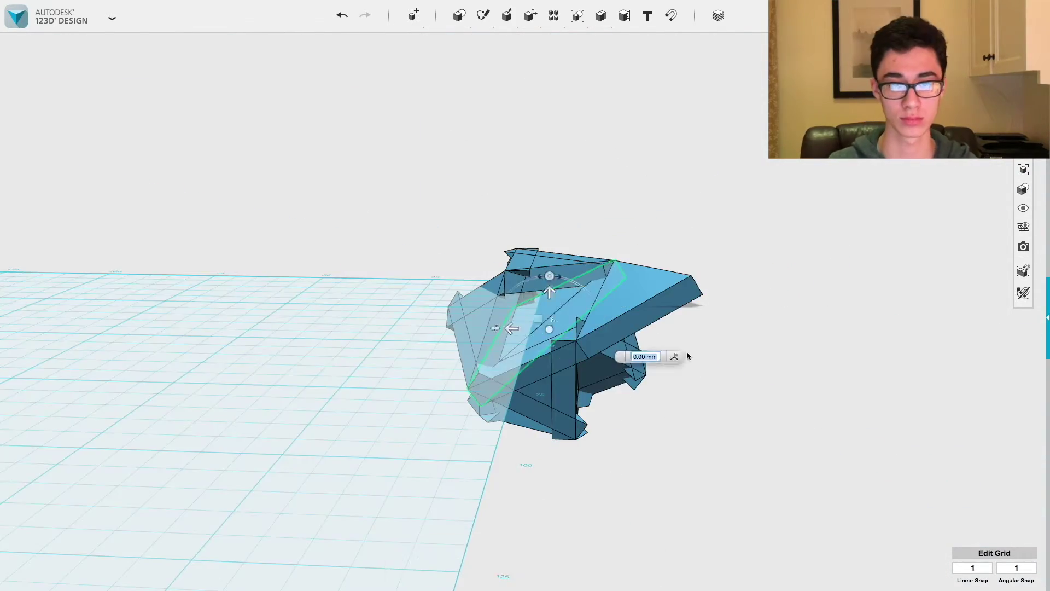
pyautogui.click(687, 351)
pyautogui.click(640, 306)
pyautogui.click(771, 206)
pyautogui.moveTo(771, 206); pyautogui.dragTo(422, 295, button='right')
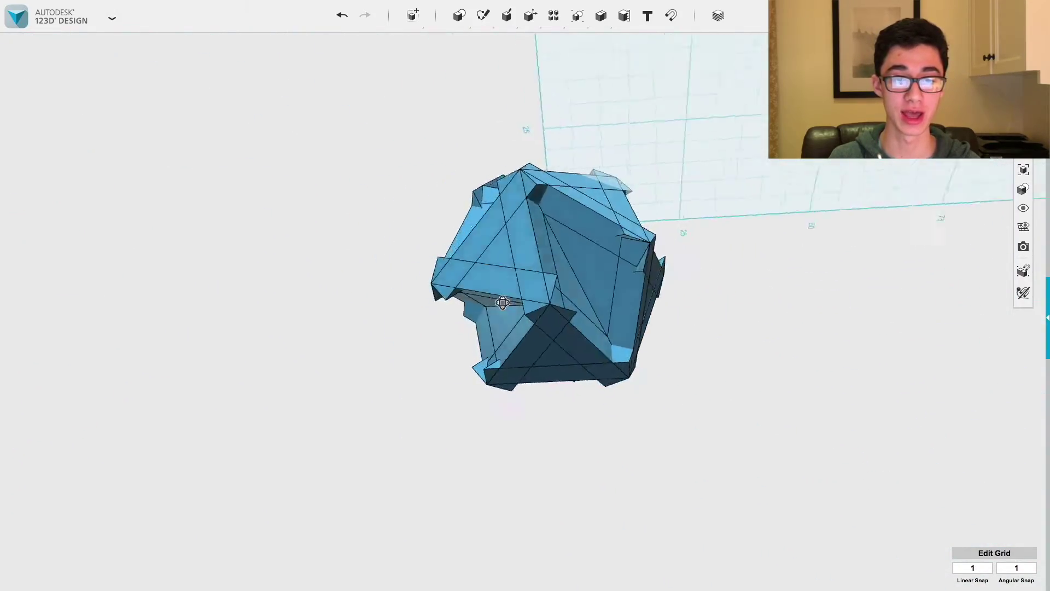
# Merge the polyhedron's plates into one solid, using a large slanted face plate as target and the surrounding plates as sources
pyautogui.moveTo(502, 303); pyautogui.dragTo(655, 372, button='right')
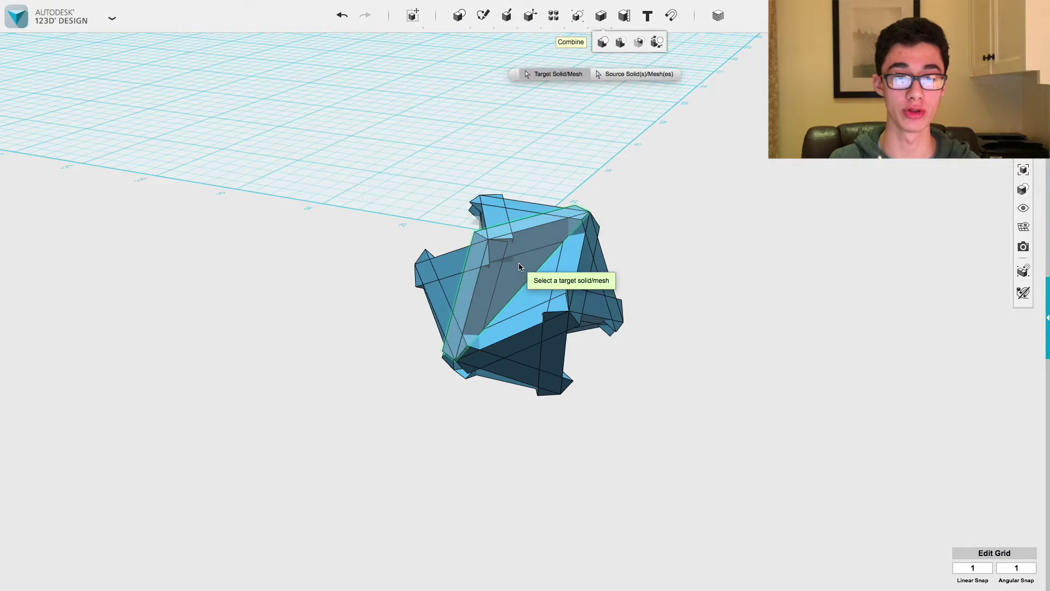
pyautogui.click(531, 281)
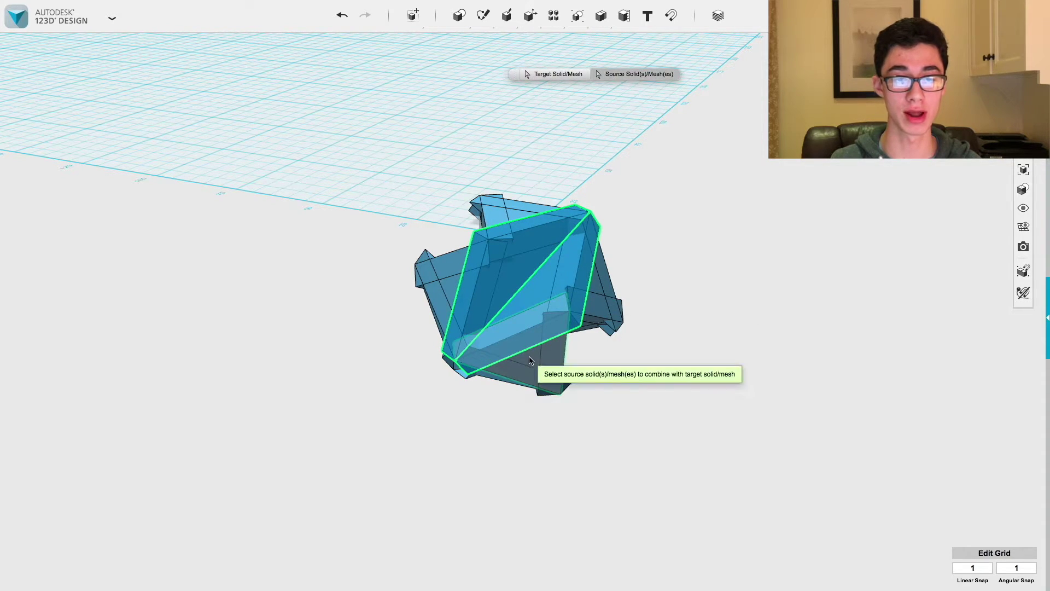
pyautogui.click(609, 282)
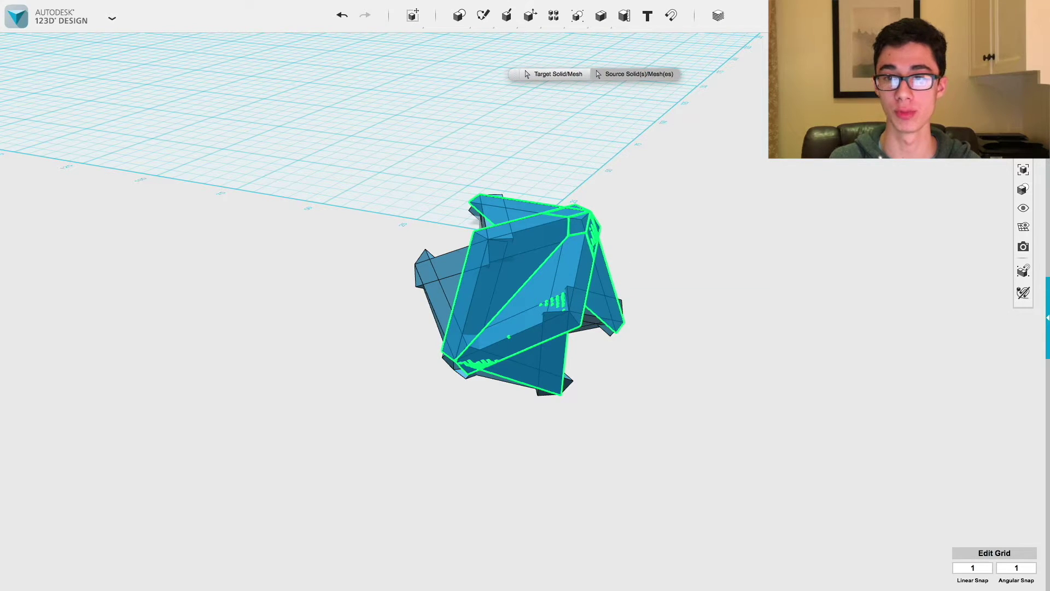
pyautogui.moveTo(729, 287); pyautogui.dragTo(638, 409, button='right')
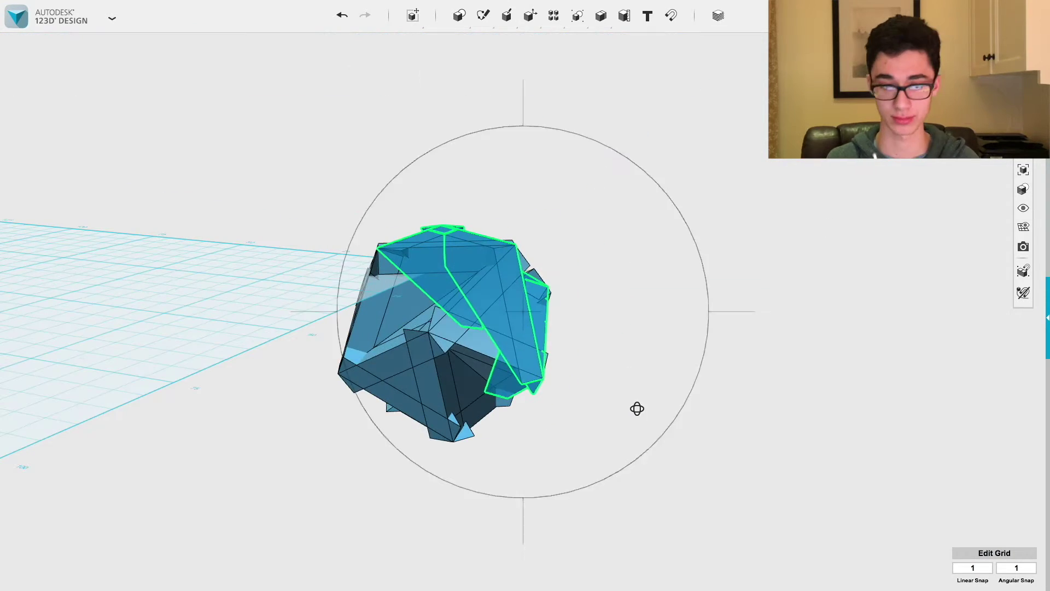
pyautogui.click(411, 384)
pyautogui.moveTo(480, 371); pyautogui.dragTo(613, 309, button='right')
pyautogui.click(467, 344)
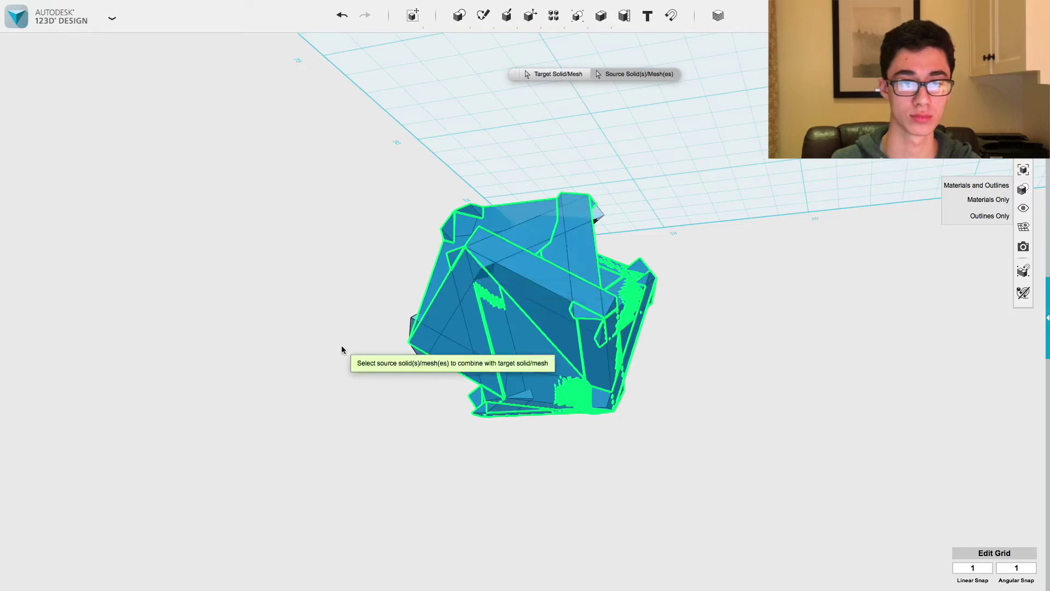
pyautogui.moveTo(698, 263); pyautogui.dragTo(651, 305, button='right')
pyautogui.moveTo(582, 302); pyautogui.dragTo(612, 257, button='right')
pyautogui.press('Return')
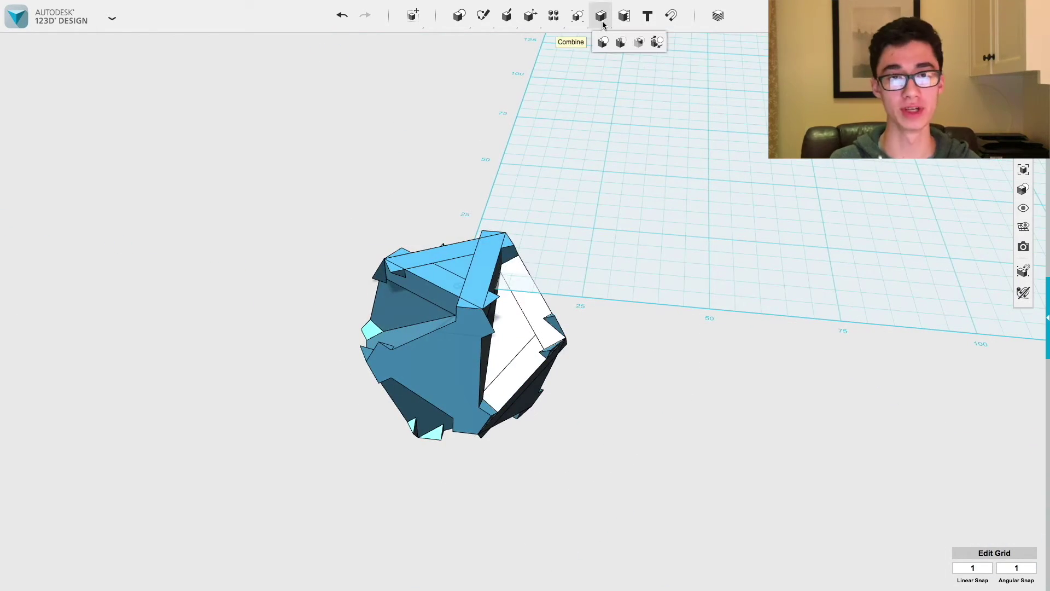
# Merge the plates that are still separate into the combined icosahedron body
pyautogui.click(603, 42)
pyautogui.click(468, 265)
pyautogui.click(471, 332)
pyautogui.press('Return')
pyautogui.click(603, 42)
pyautogui.click(436, 339)
pyautogui.moveTo(436, 340); pyautogui.dragTo(566, 374, button='right')
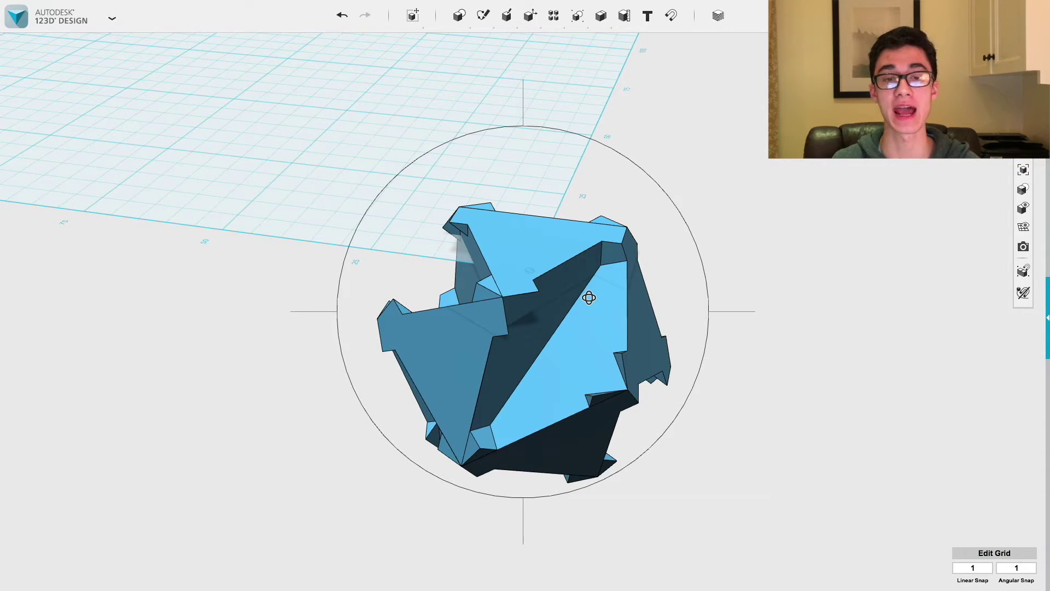
# Apply the Clear Glass material to the merged icosahedron
pyautogui.moveTo(573, 307)
pyautogui.mouseDown(button='right')
pyautogui.moveTo(495, 275)
pyautogui.moveTo(483, 287)
pyautogui.moveTo(563, 284)
pyautogui.moveTo(613, 301)
pyautogui.moveTo(619, 331)
pyautogui.moveTo(569, 320)
pyautogui.mouseUp(button='right')
pyautogui.click(510, 312)
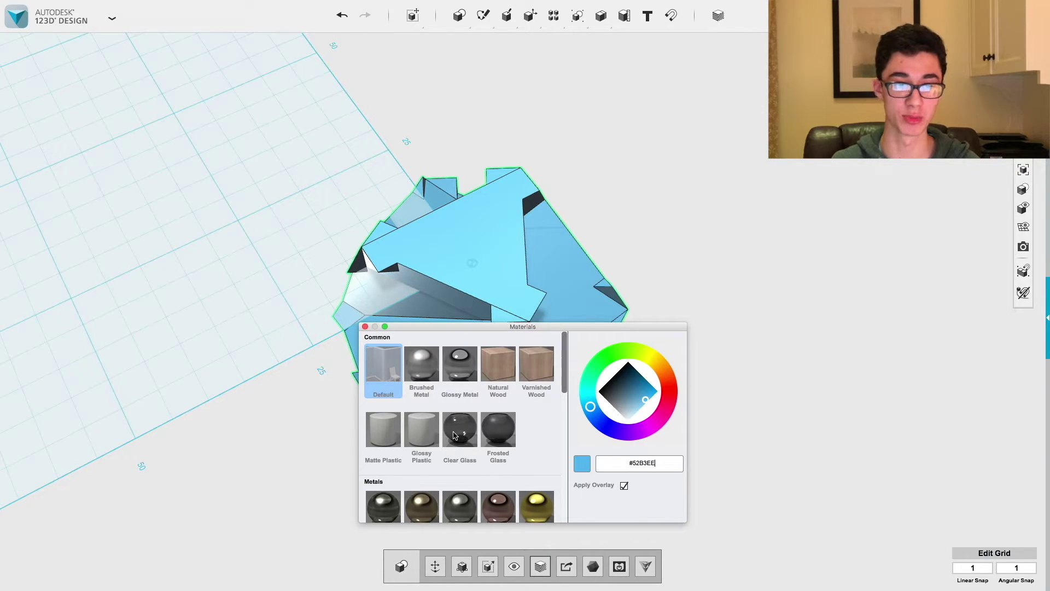
pyautogui.click(453, 435)
pyautogui.click(365, 327)
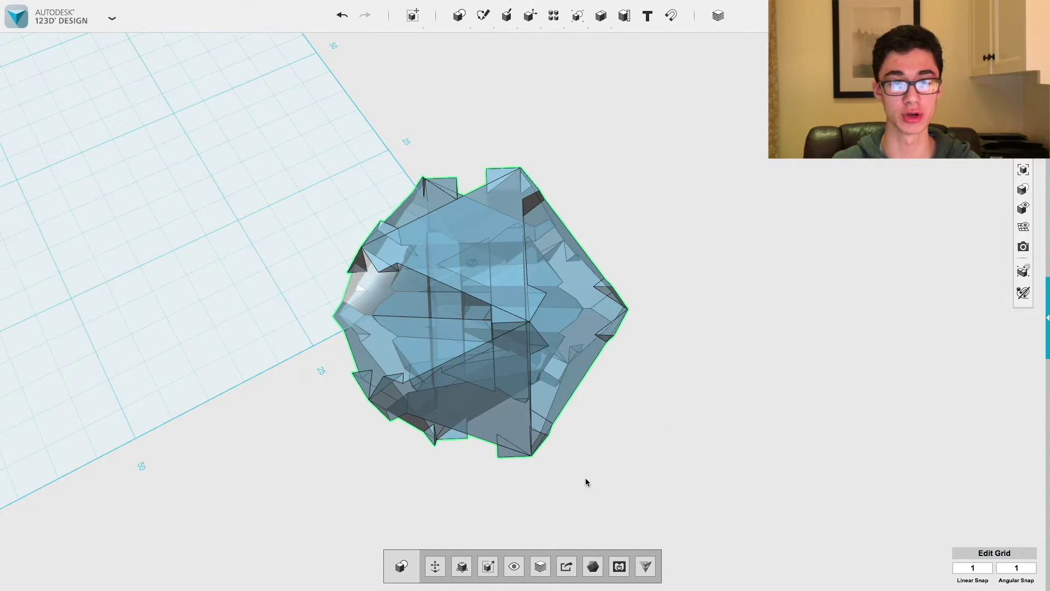
# Examine the inside of the transparent icosahedron from several angles and close up
pyautogui.moveTo(611, 427); pyautogui.dragTo(555, 374, button='right')
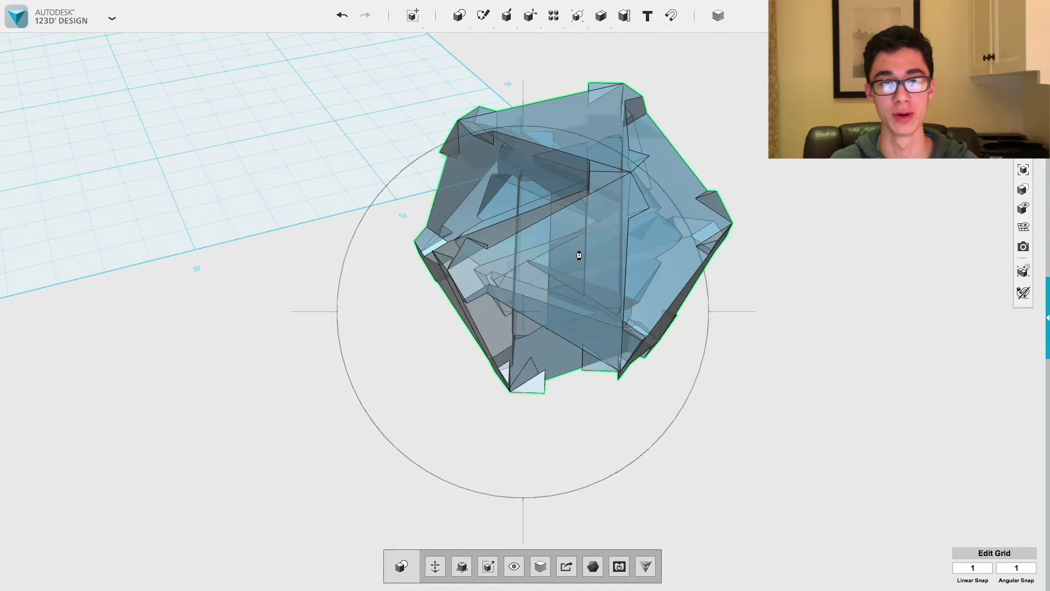
pyautogui.moveTo(579, 256); pyautogui.dragTo(528, 274, button='right')
pyautogui.scroll(10, 527, 275)
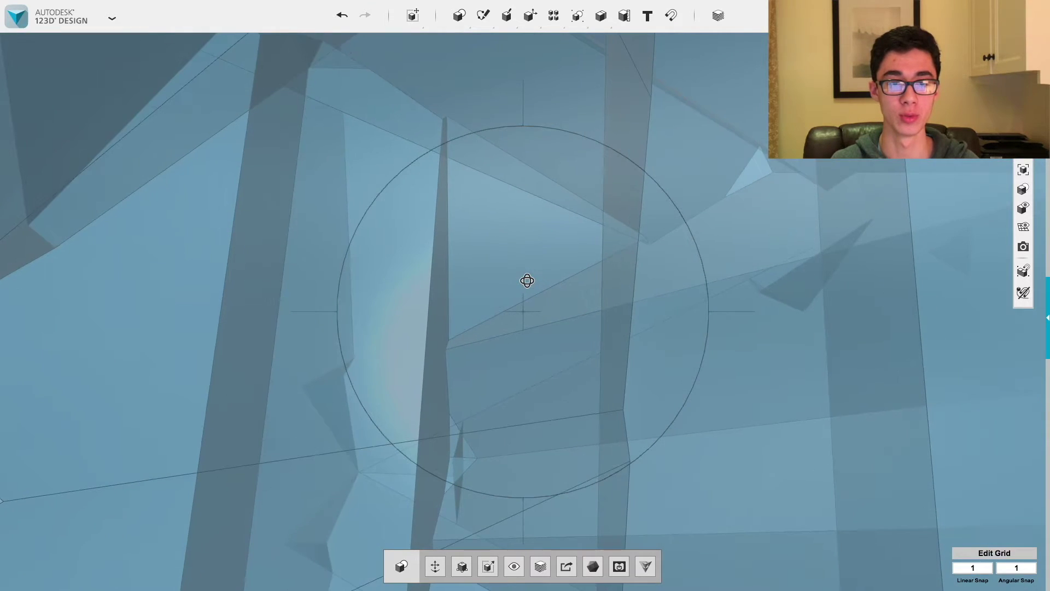
pyautogui.scroll(3, 527, 280)
pyautogui.scroll(1, 526, 283)
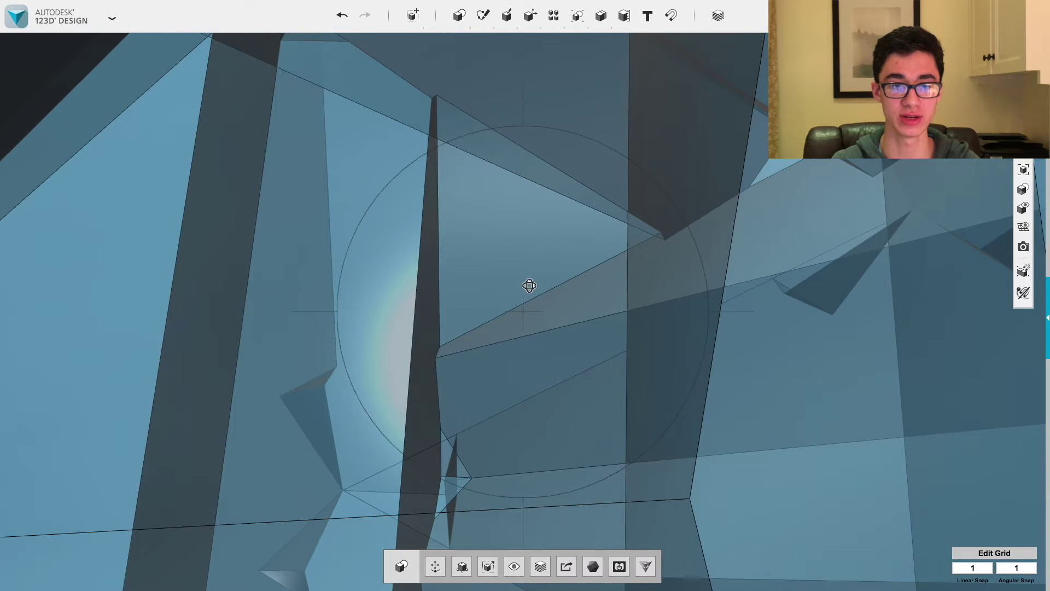
pyautogui.scroll(5, 539, 265)
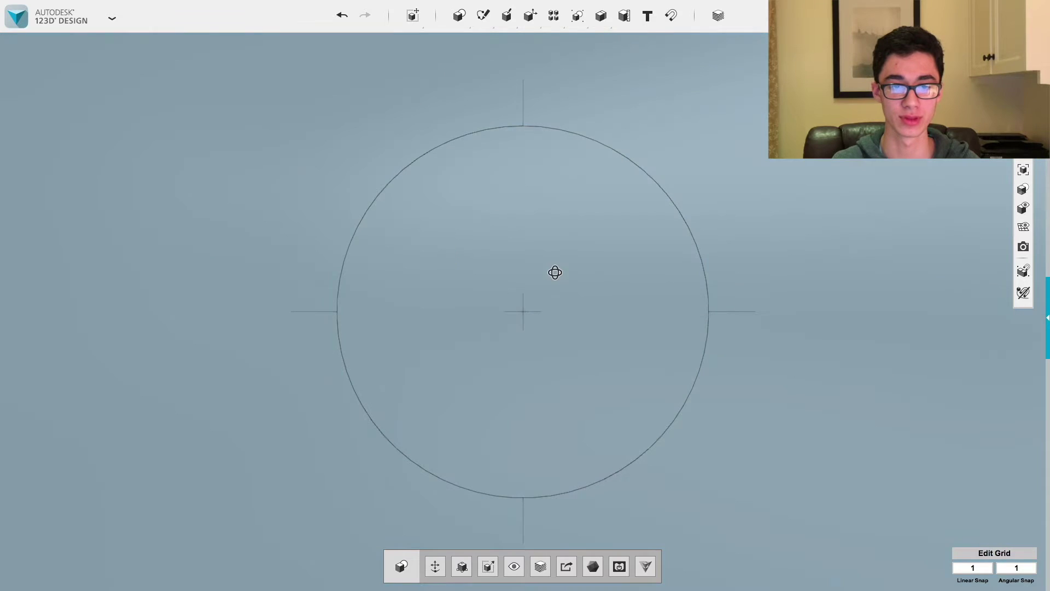
pyautogui.moveTo(522, 379); pyautogui.dragTo(532, 363)
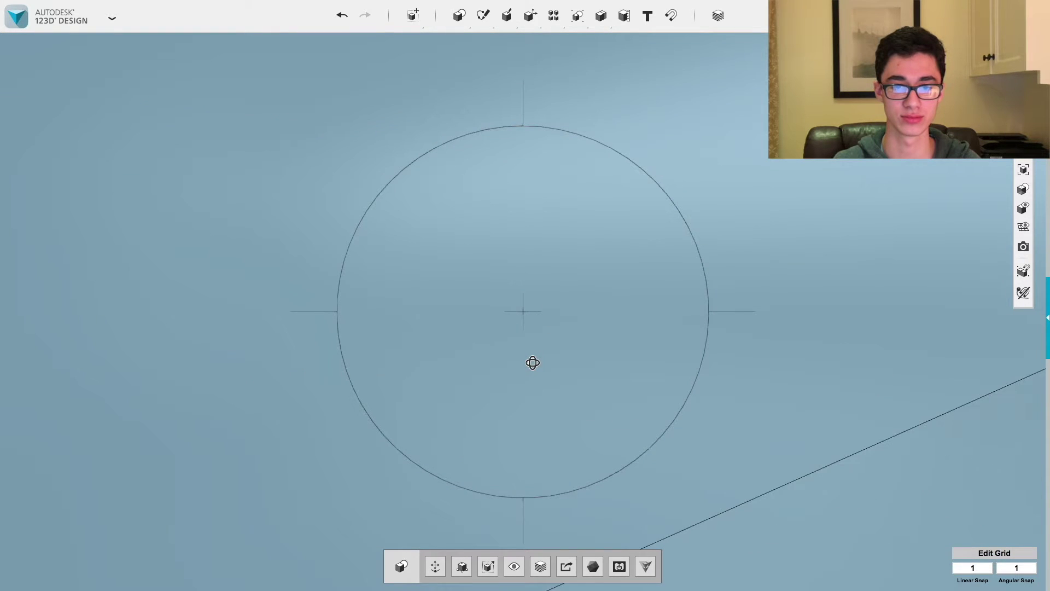
pyautogui.scroll(-5, 533, 362)
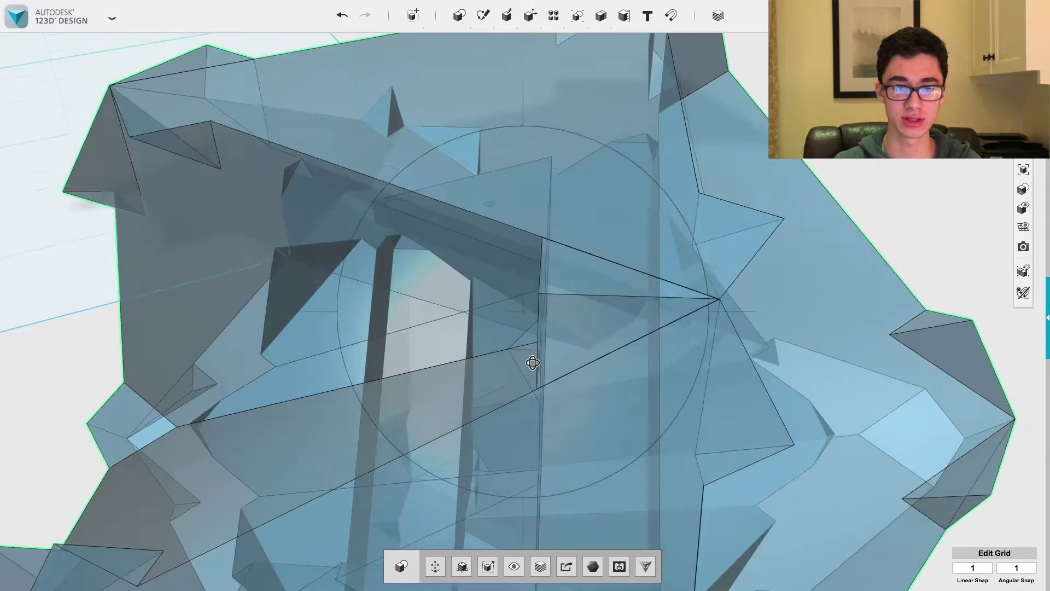
pyautogui.scroll(5, 532, 363)
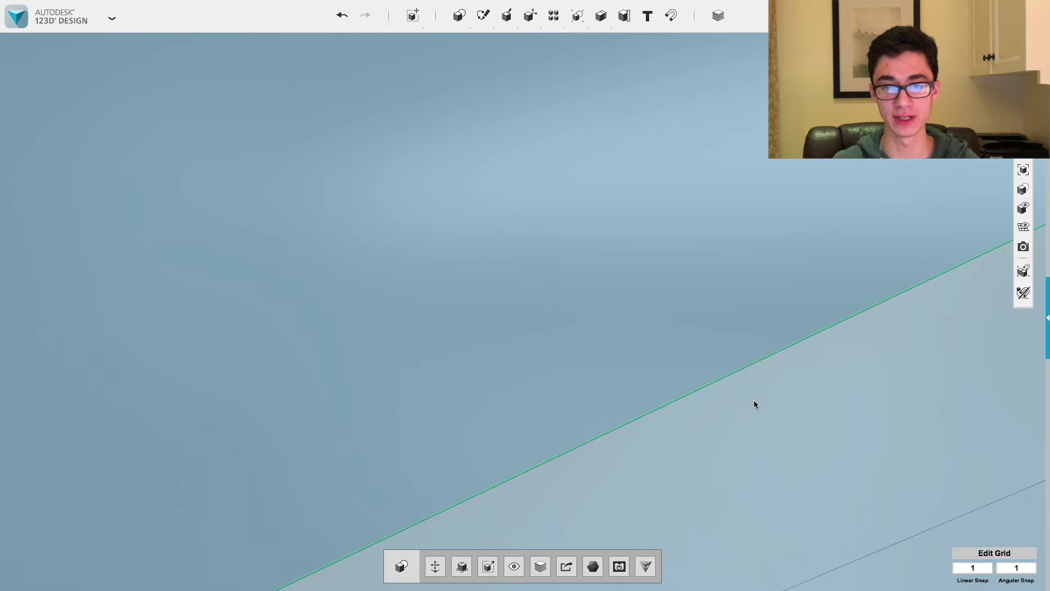
# Delete the unwanted interior face adjoining the long slanted edge inside the icosahedron
pyautogui.click(754, 401)
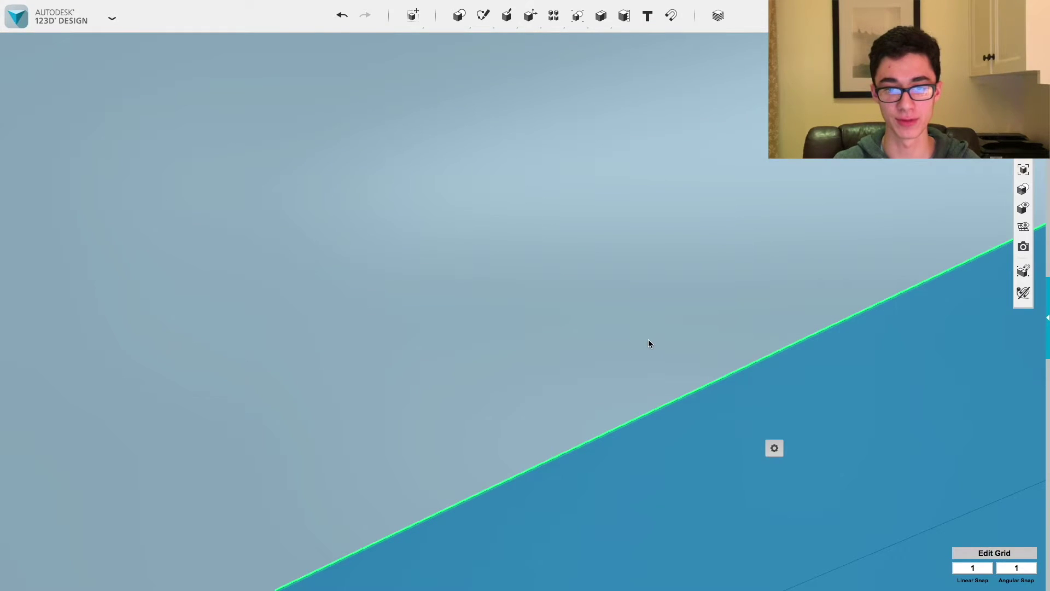
pyautogui.keyDown('shift'); pyautogui.click(649, 344); pyautogui.keyUp('shift')
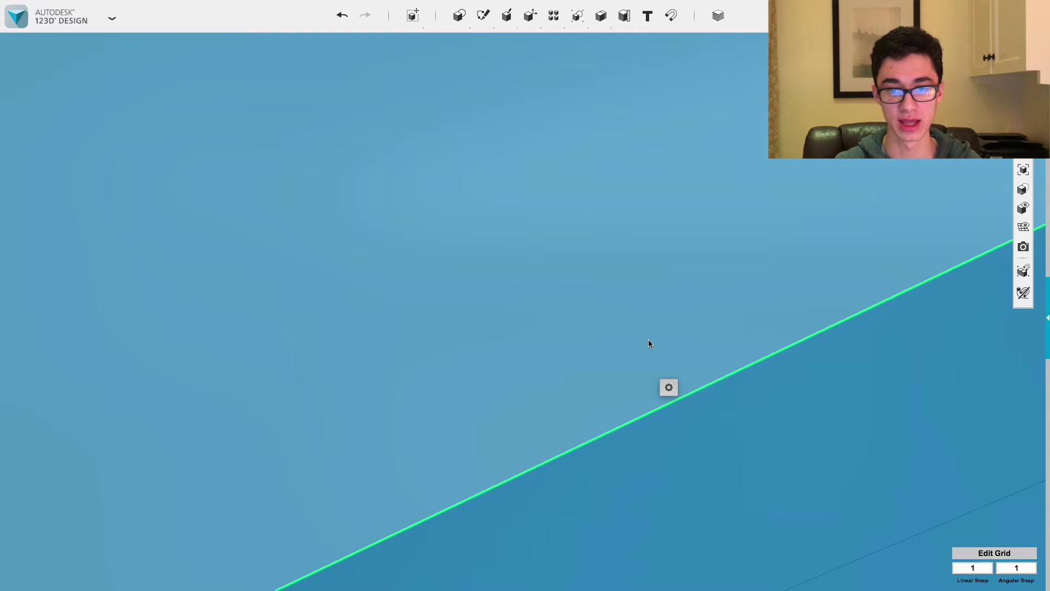
pyautogui.press('Delete')
pyautogui.click(740, 432)
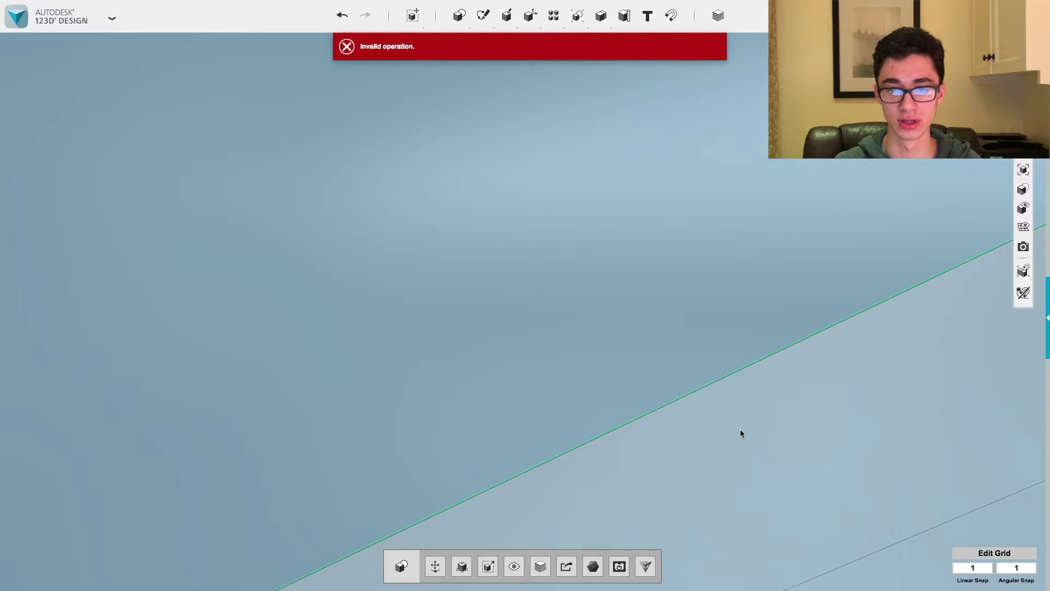
pyautogui.click(555, 310)
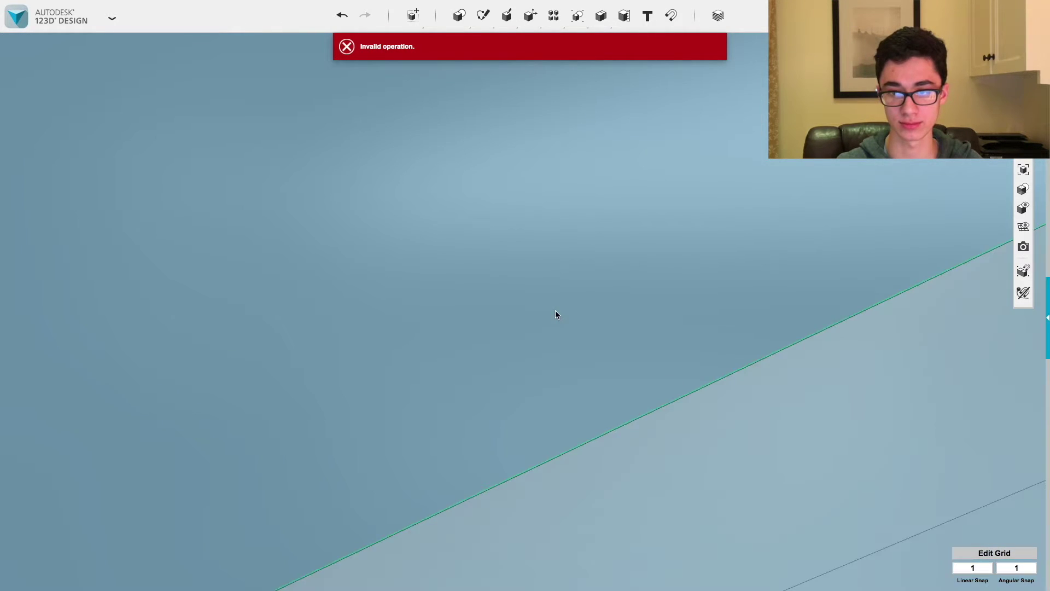
pyautogui.click(537, 326)
pyautogui.press('Delete')
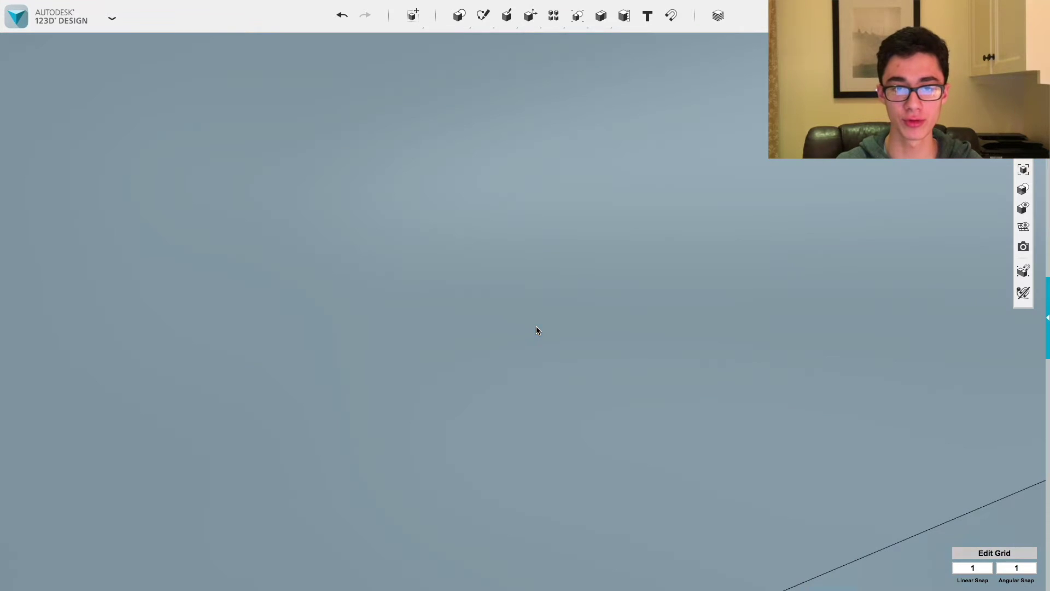
# Try to delete the interior face beyond the remaining slanted edge
pyautogui.click(822, 355)
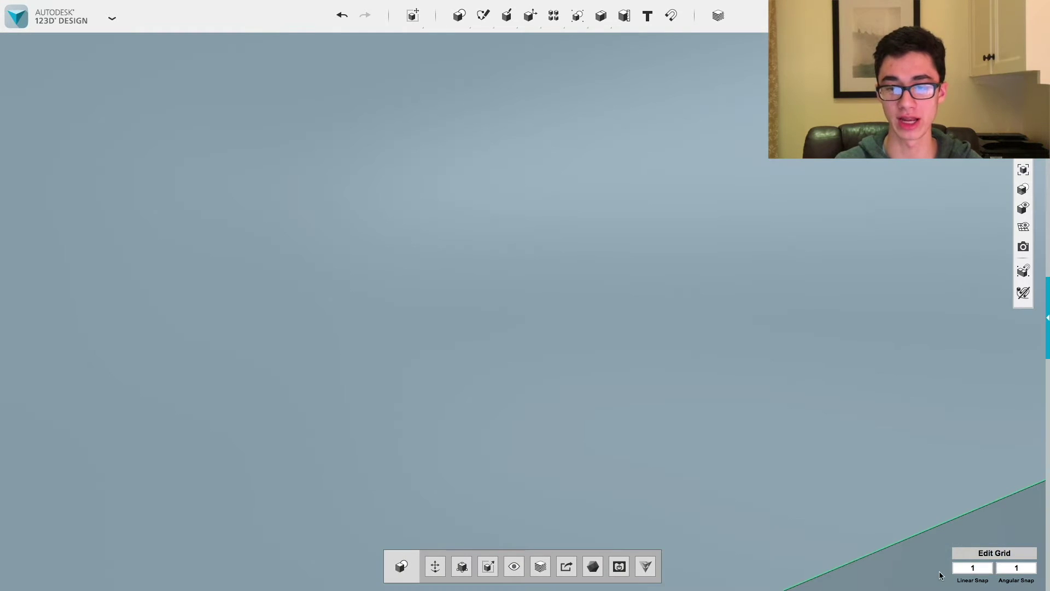
pyautogui.click(936, 575)
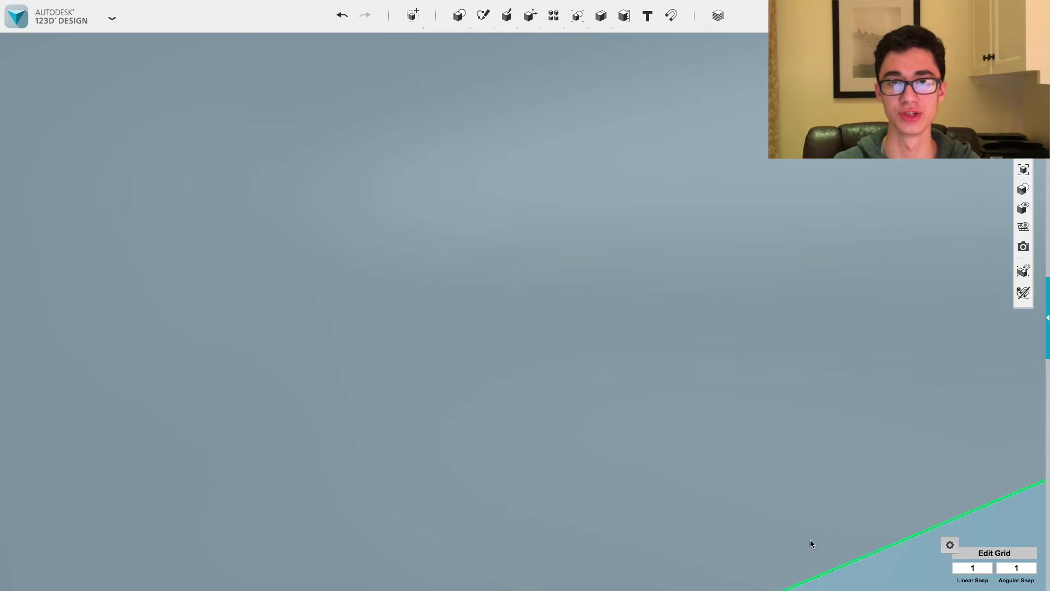
pyautogui.press('Escape')
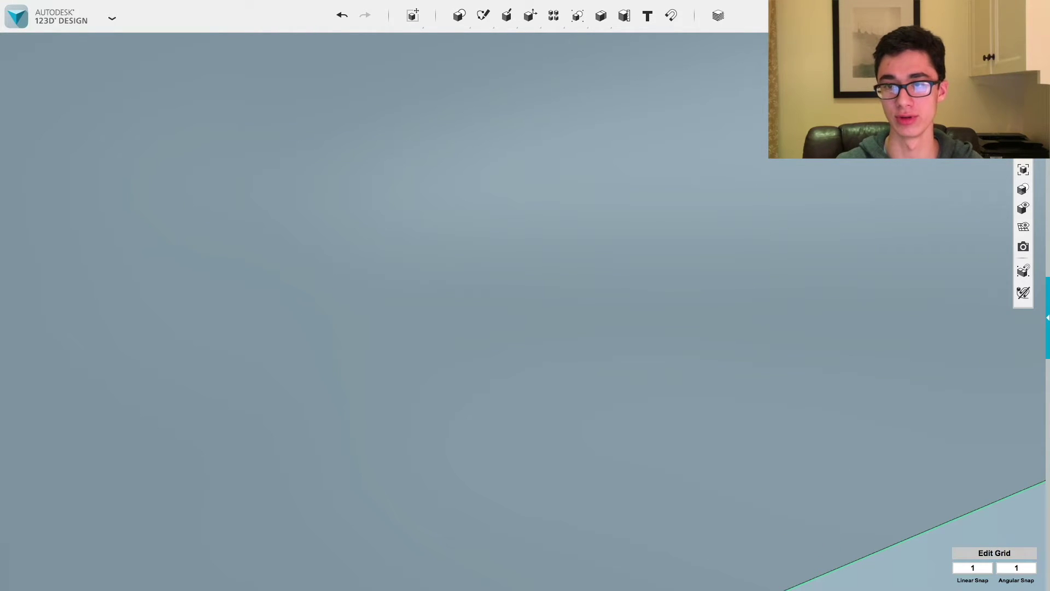
pyautogui.press('Delete')
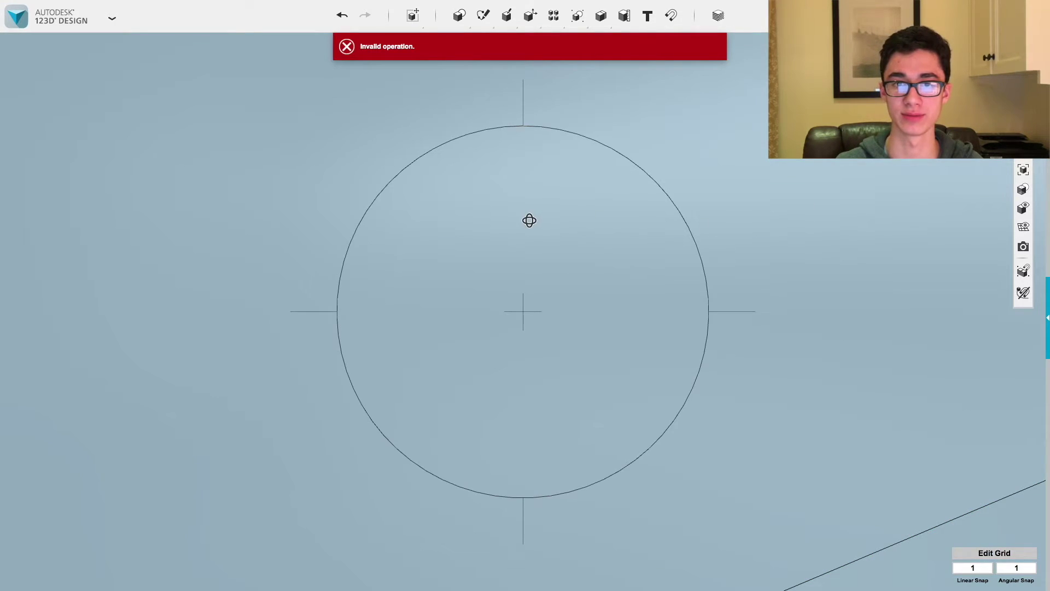
# Apply the Default material to the whole icosahedron to make it opaque again
pyautogui.moveTo(529, 221); pyautogui.dragTo(532, 406, button='right')
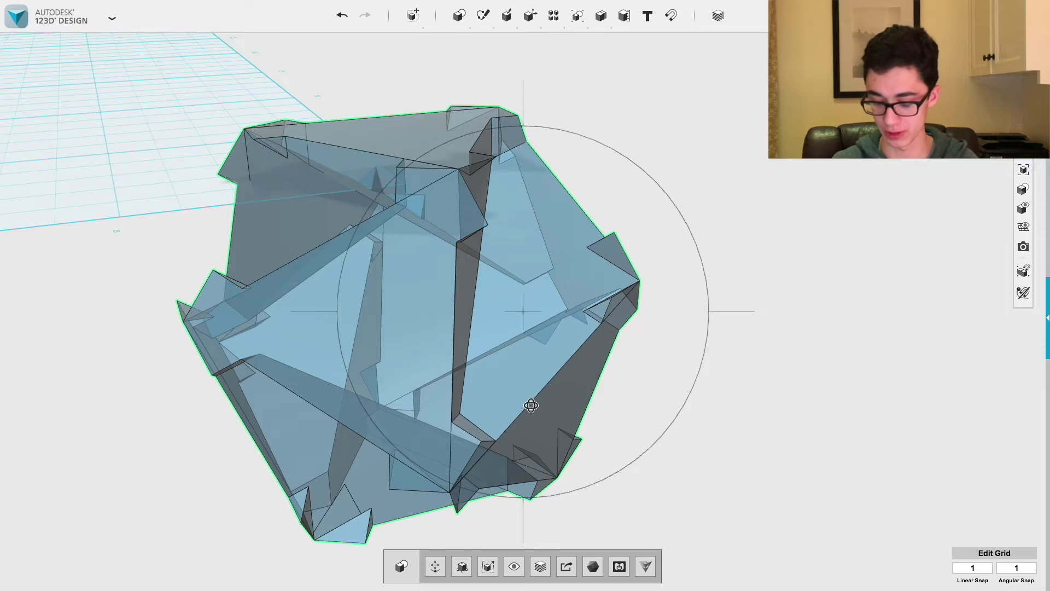
pyautogui.click(541, 566)
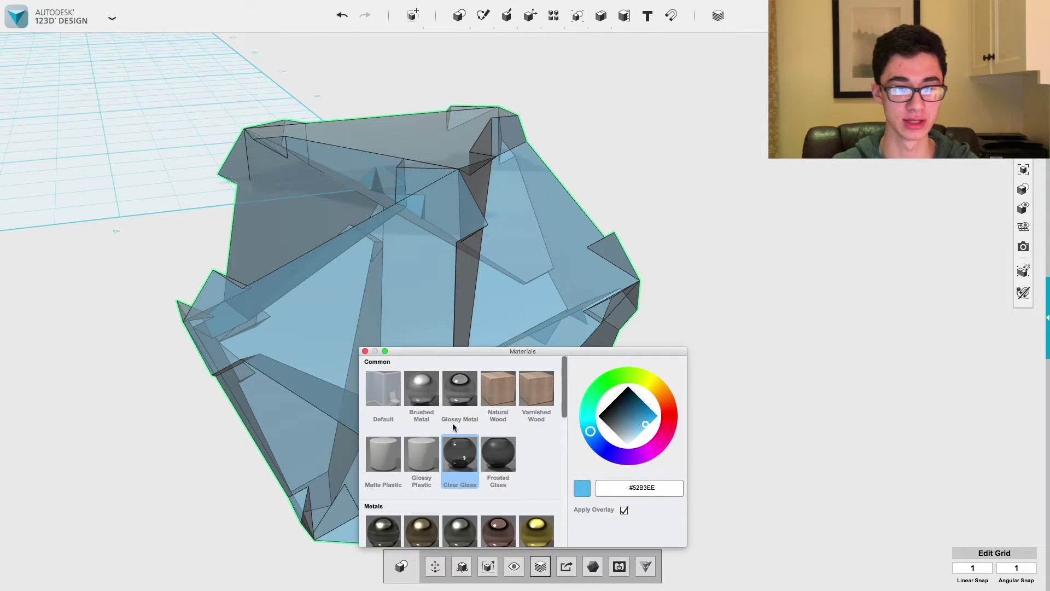
pyautogui.click(394, 393)
pyautogui.click(365, 352)
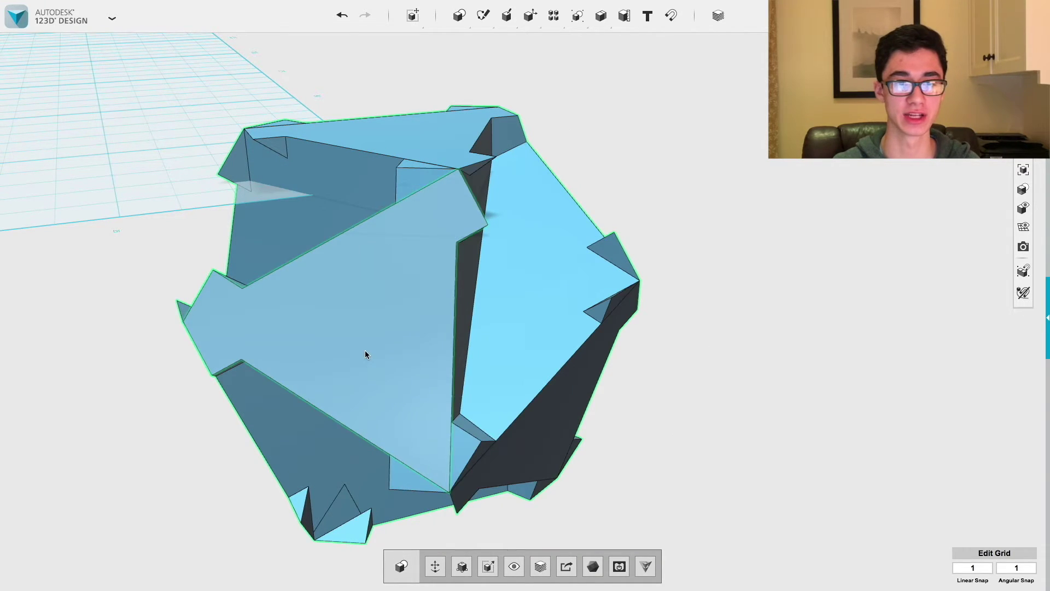
# Delete the three small faces forming the protruding plate tip at the icosahedron's upper corner
pyautogui.moveTo(532, 235); pyautogui.dragTo(602, 250, button='right')
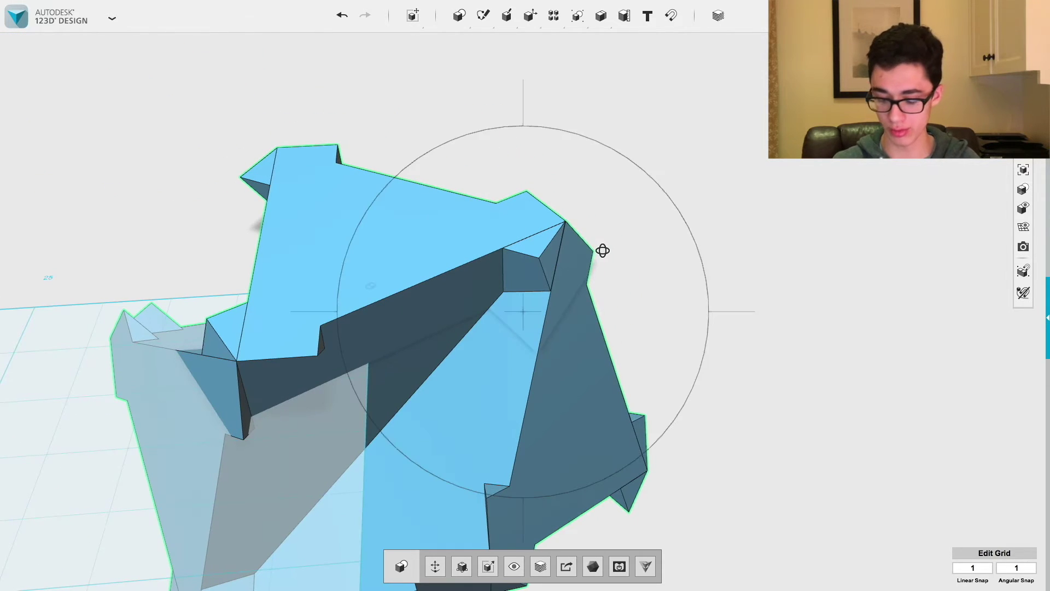
pyautogui.click(508, 264)
pyautogui.keyDown('shift'); pyautogui.click(533, 245); pyautogui.keyUp('shift')
pyautogui.keyDown('shift'); pyautogui.click(549, 257); pyautogui.keyUp('shift')
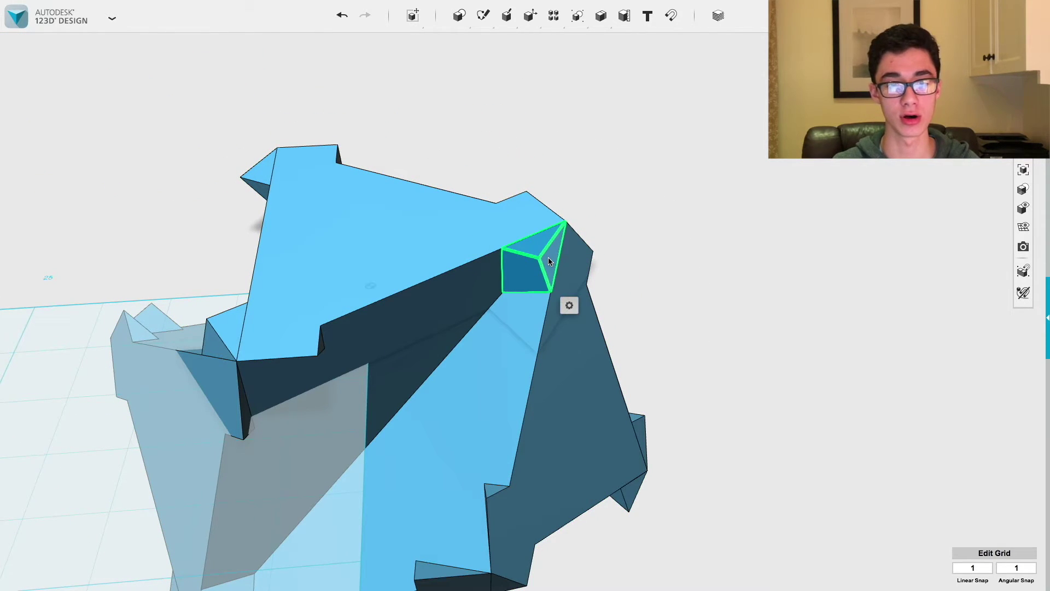
pyautogui.press('Delete')
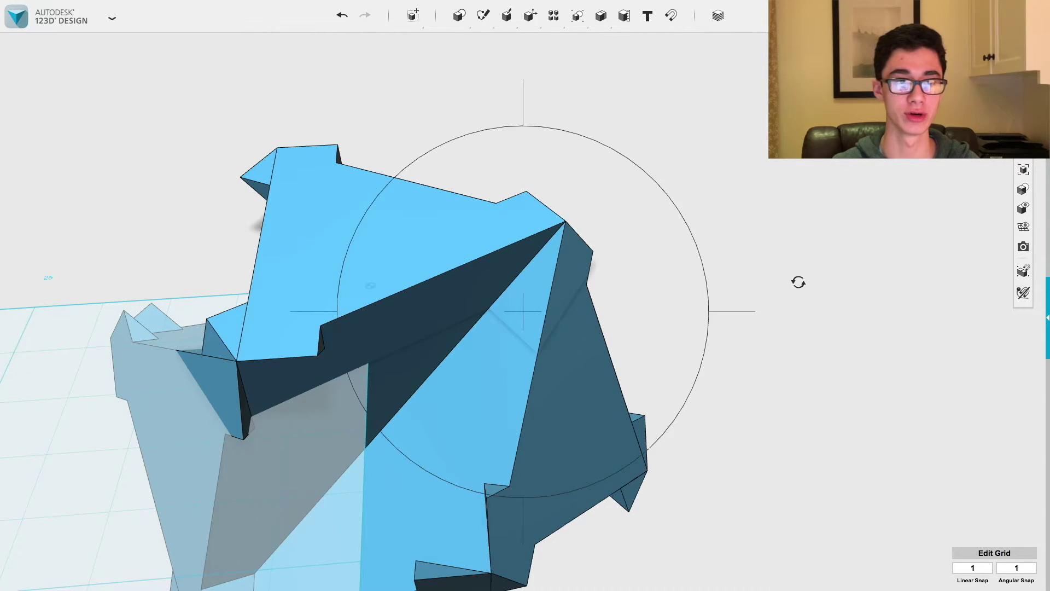
# Delete the small faces of the protruding plate tips around the neighbouring corners of the icosahedron
pyautogui.moveTo(639, 352); pyautogui.dragTo(279, 487, button='right')
pyautogui.click(450, 288)
pyautogui.click(656, 312)
pyautogui.click(532, 272)
pyautogui.press('Delete')
pyautogui.click(279, 488)
pyautogui.press('Delete')
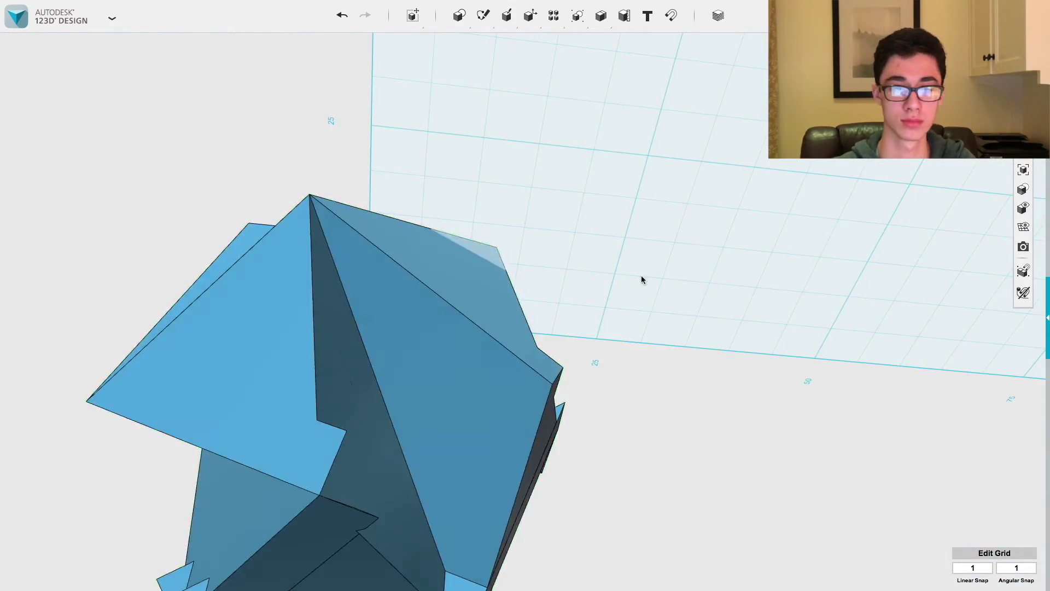
# Remove the remaining plate overhangs around the icosahedron so that its corners end in clean vertices
pyautogui.click(530, 392)
pyautogui.moveTo(642, 279)
pyautogui.mouseDown(button='right')
pyautogui.moveTo(530, 392)
pyautogui.moveTo(557, 277)
pyautogui.mouseUp(button='right')
pyautogui.click(485, 264)
pyautogui.press('Delete')
pyautogui.click(767, 327)
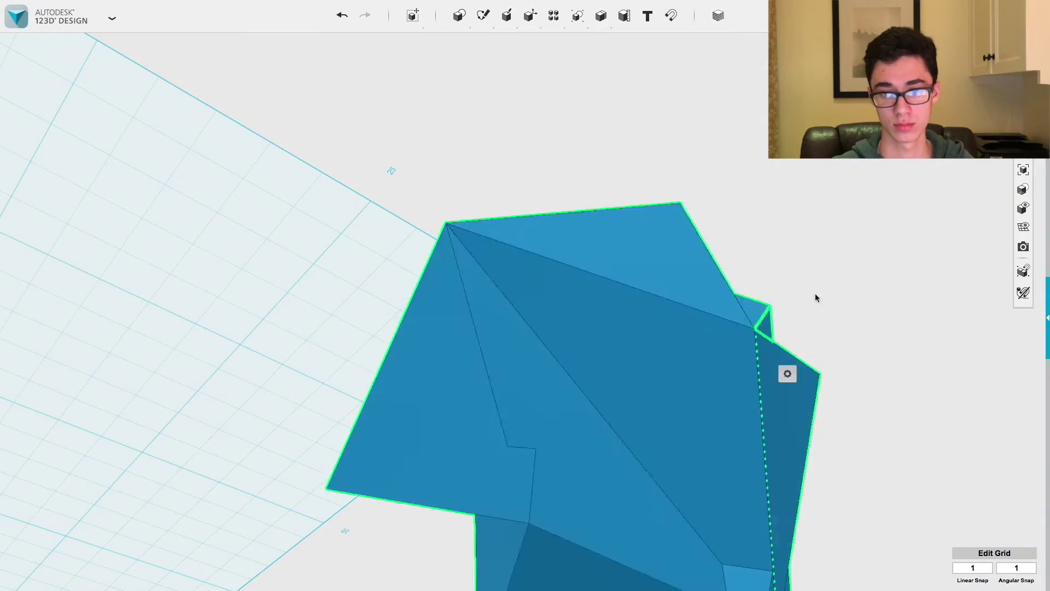
pyautogui.press('Delete')
pyautogui.click(344, 497)
pyautogui.moveTo(815, 297)
pyautogui.mouseDown(button='right')
pyautogui.moveTo(344, 497)
pyautogui.moveTo(523, 487)
pyautogui.moveTo(522, 429)
pyautogui.moveTo(474, 368)
pyautogui.moveTo(618, 311)
pyautogui.moveTo(585, 349)
pyautogui.mouseUp(button='right')
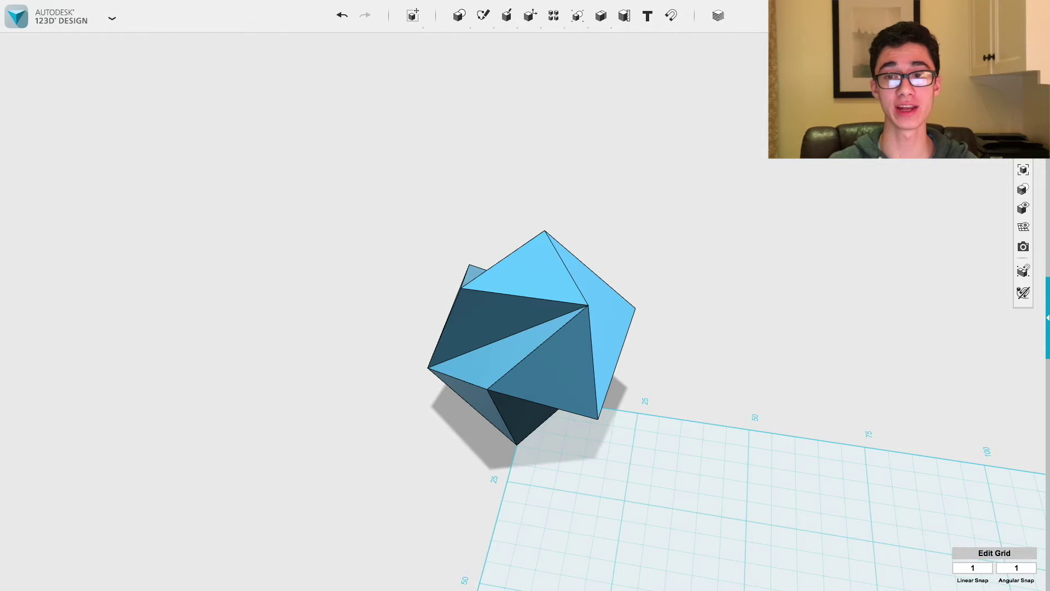
pyautogui.moveTo(495, 447); pyautogui.dragTo(626, 411, button='right')
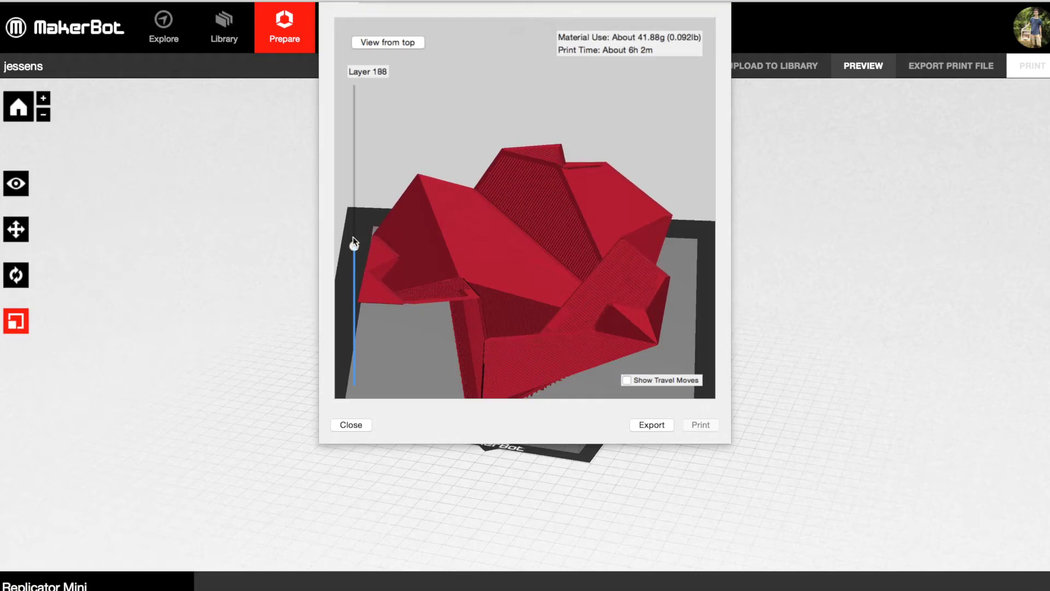
# Step through the sliced icosahedron in the MakerBot print preview up to layer 323
pyautogui.moveTo(354, 241); pyautogui.dragTo(356, 224)
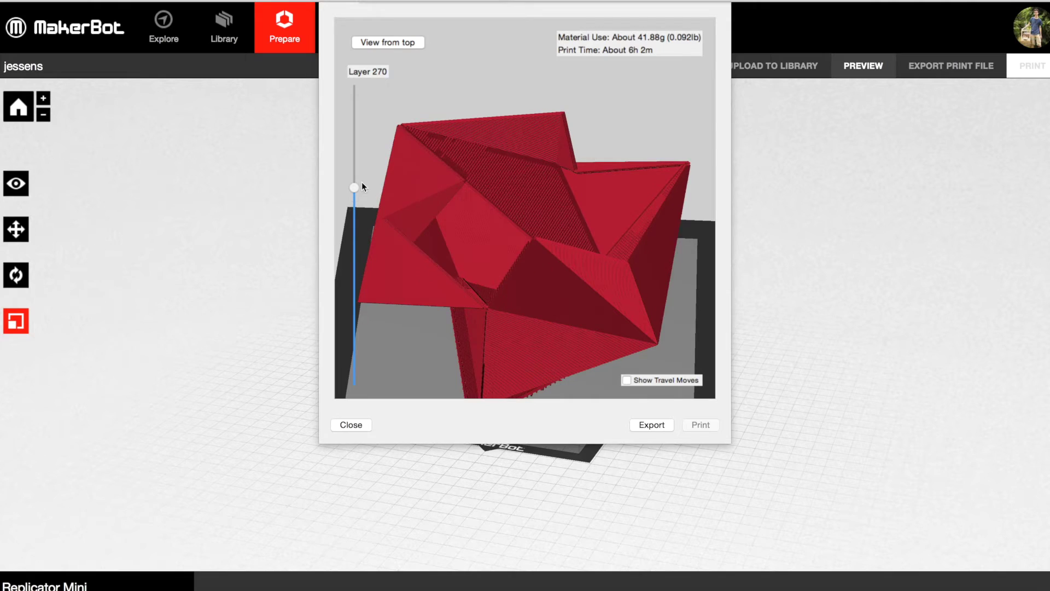
pyautogui.moveTo(362, 186); pyautogui.dragTo(356, 149)
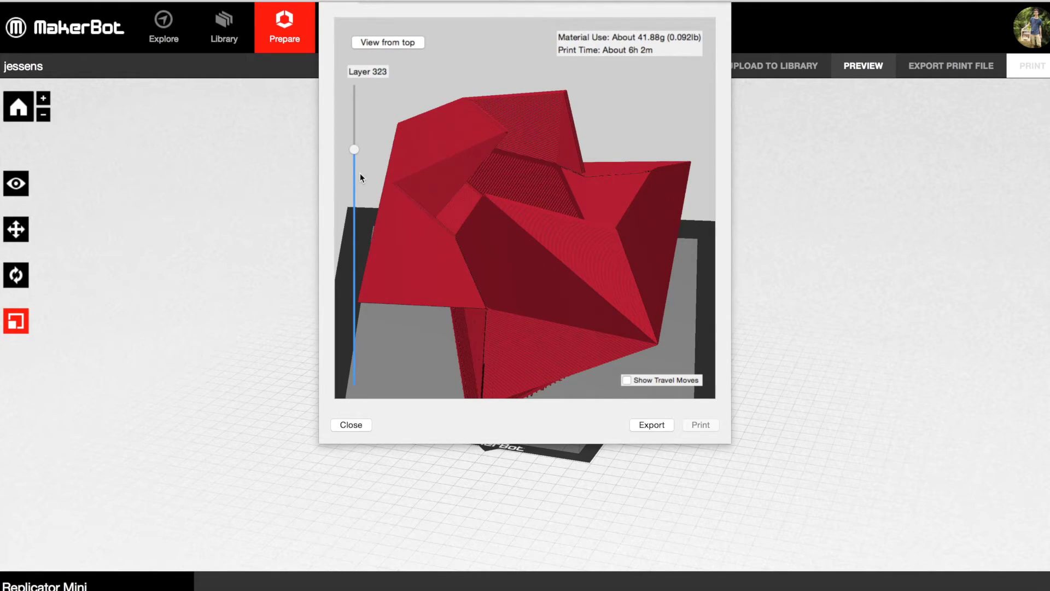